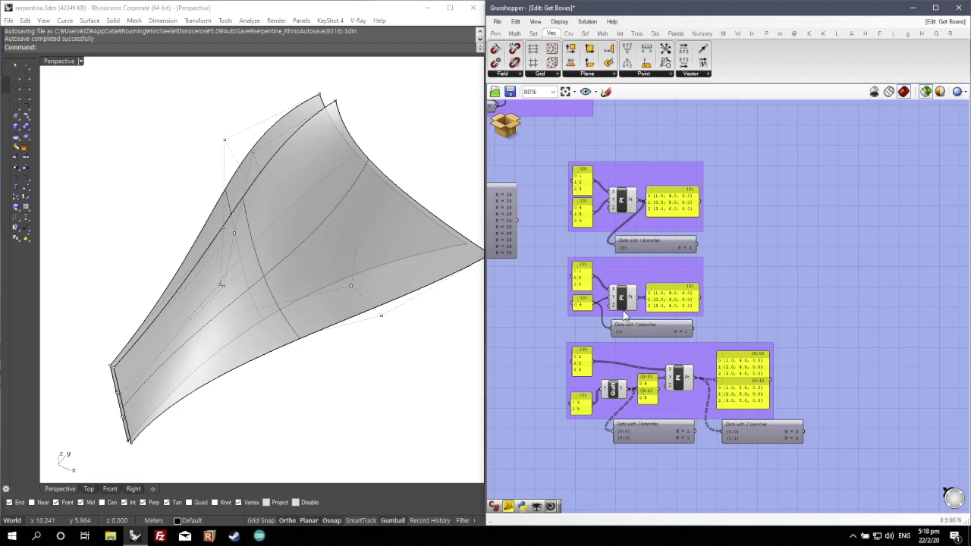
# - Examine the second point example's single-value Y list and the parameter viewer connected to it
pyautogui.click(535, 287)
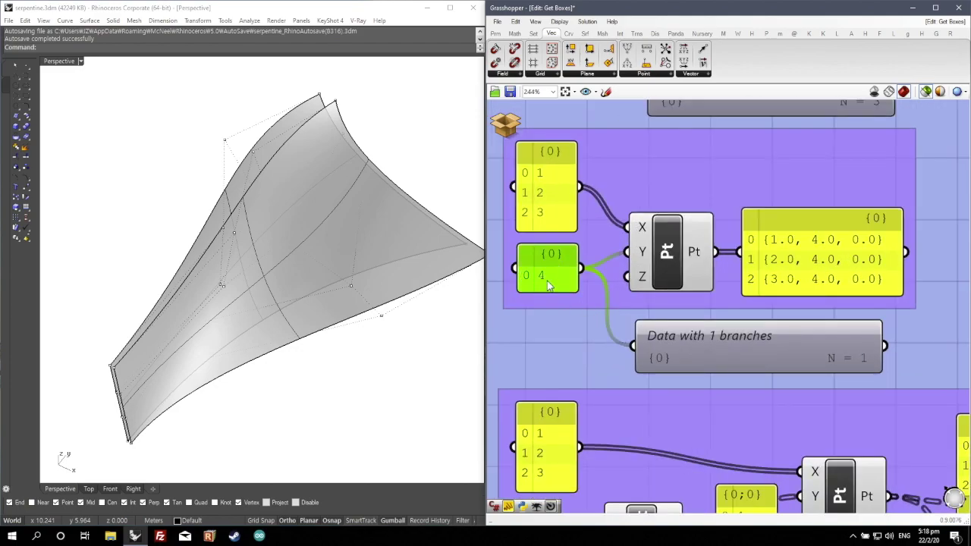
pyautogui.scroll(4, 547, 281)
pyautogui.scroll(-6, 547, 281)
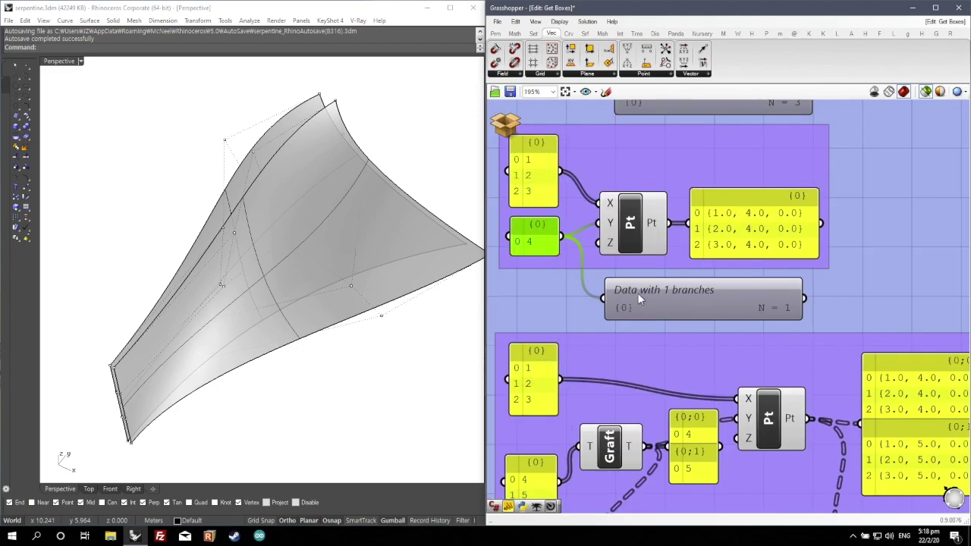
pyautogui.scroll(2, 639, 298)
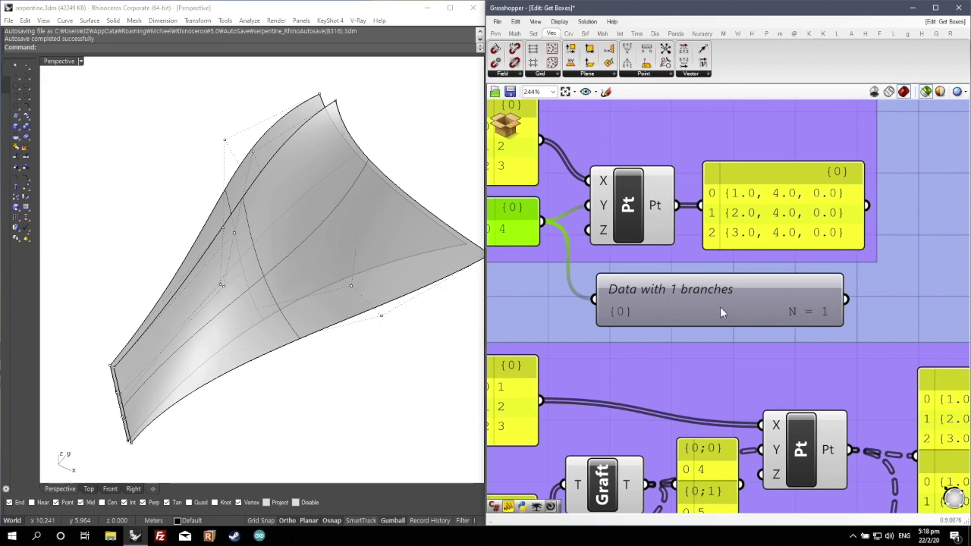
pyautogui.scroll(-3, 702, 305)
pyautogui.scroll(3, 562, 368)
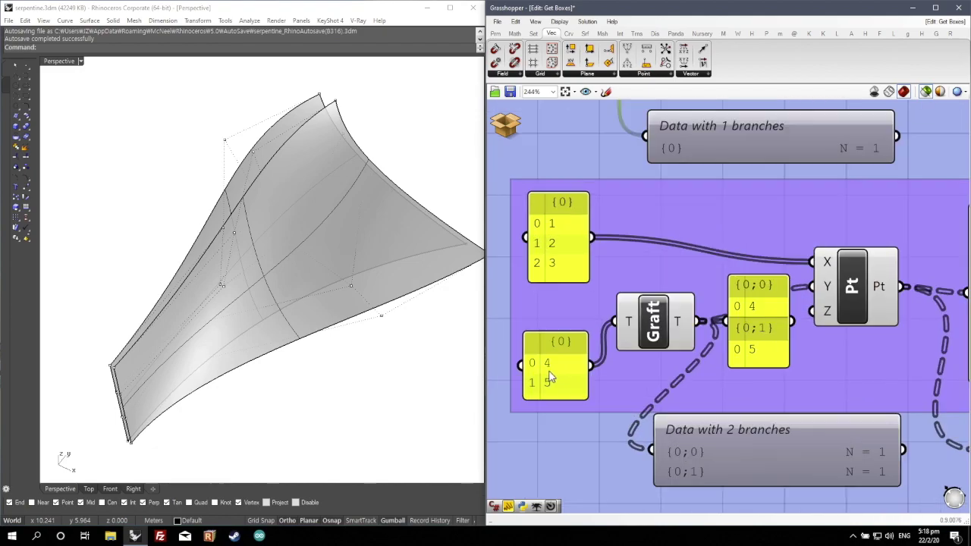
# - Feed the grafted example's 1, 2, 3 list into the parameter viewer below it, and reconnect the Graft output to that viewer
pyautogui.click(563, 368)
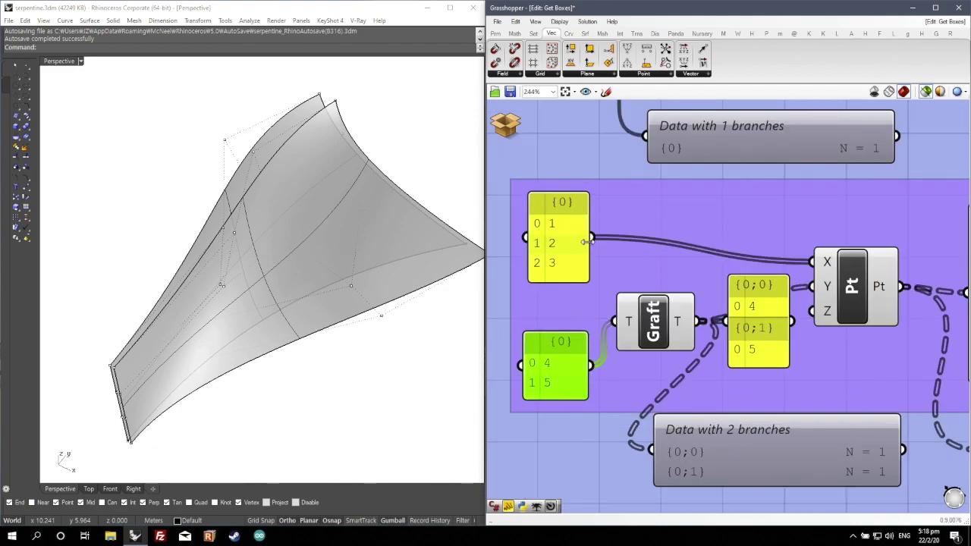
pyautogui.moveTo(592, 238); pyautogui.dragTo(643, 436)
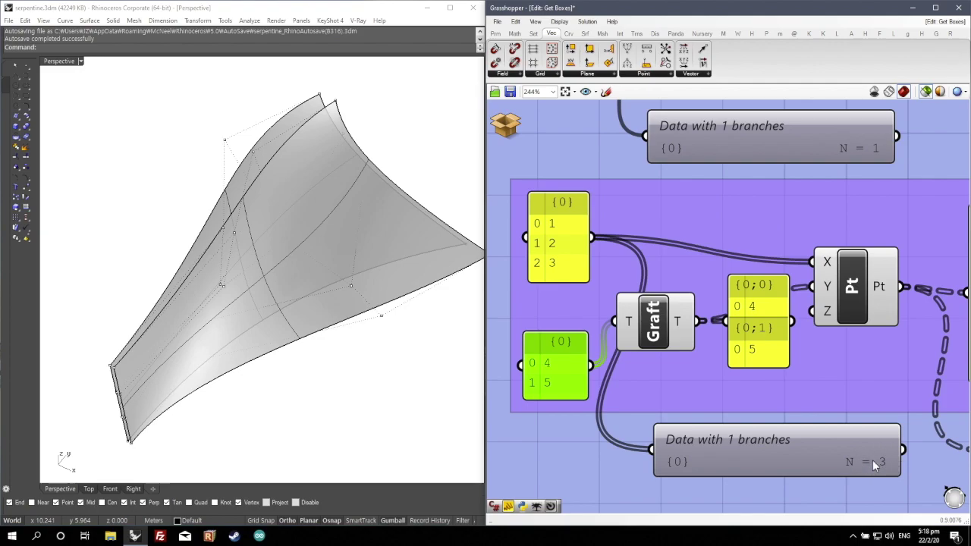
pyautogui.click(563, 259)
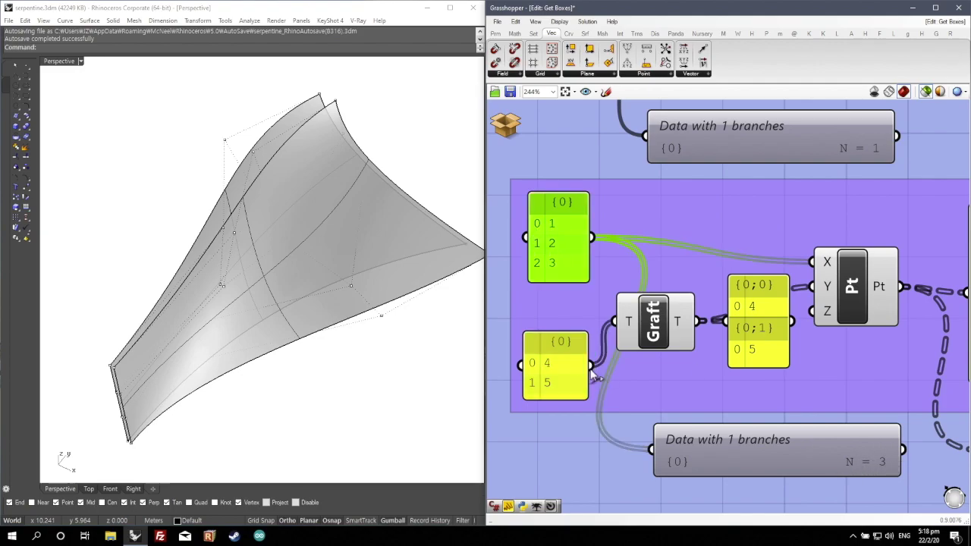
pyautogui.moveTo(695, 320); pyautogui.dragTo(651, 442)
# - Examine how the first point example pairs the X list 1, 2, 3 with the Y list 4, 5, 6
pyautogui.scroll(-3, 625, 472)
pyautogui.moveTo(626, 473); pyautogui.dragTo(540, 212, button='right')
pyautogui.scroll(1, 539, 211)
pyautogui.moveTo(536, 196); pyautogui.dragTo(873, 408)
pyautogui.scroll(2, 740, 353)
pyautogui.scroll(-2, 830, 327)
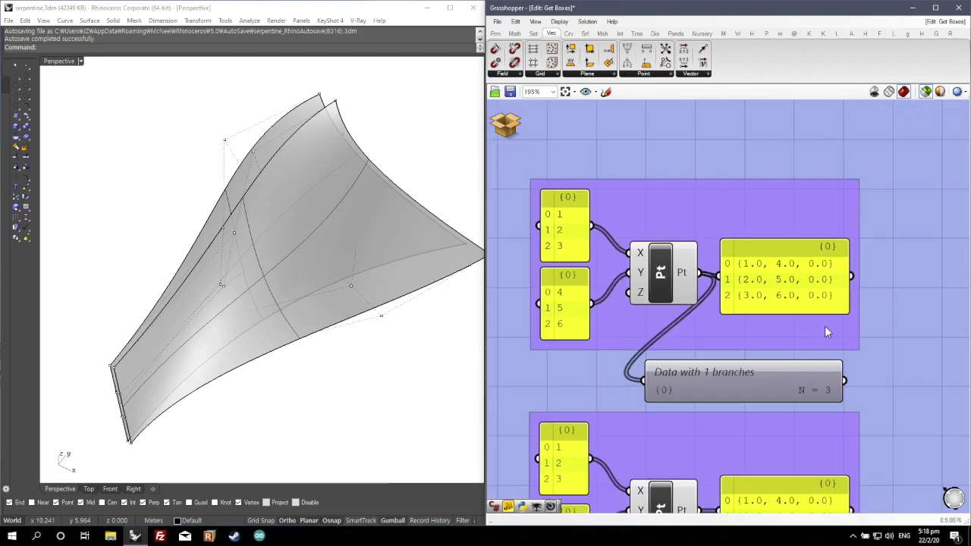
pyautogui.scroll(1, 666, 304)
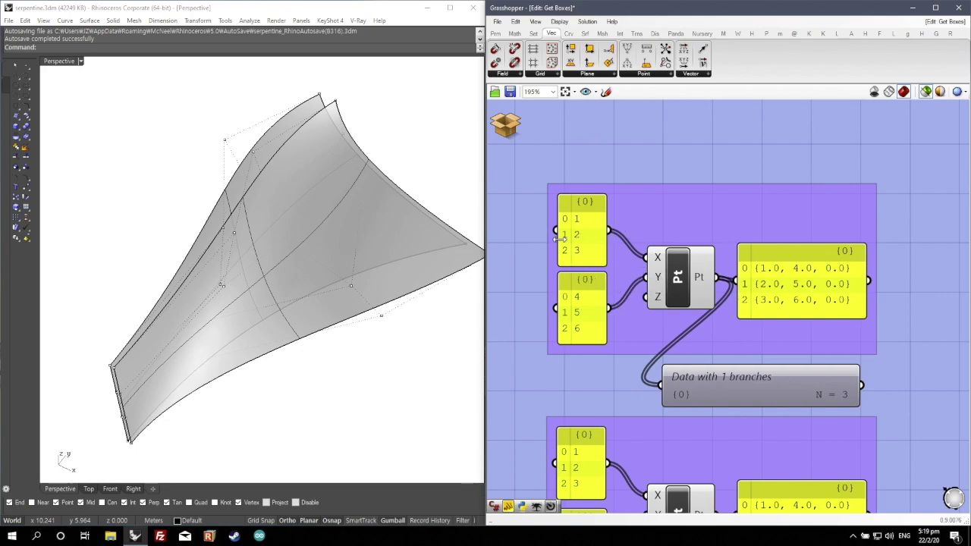
pyautogui.scroll(1, 808, 294)
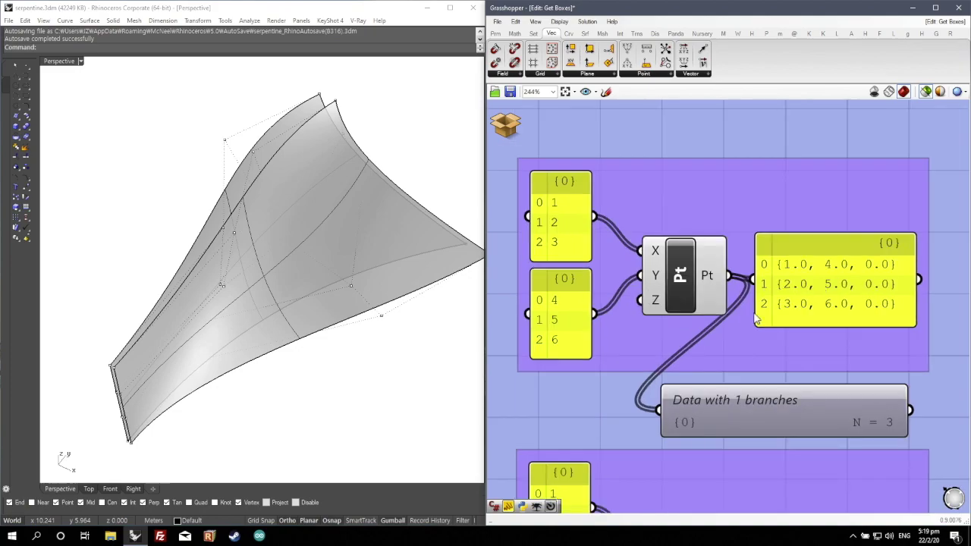
pyautogui.scroll(-4, 748, 180)
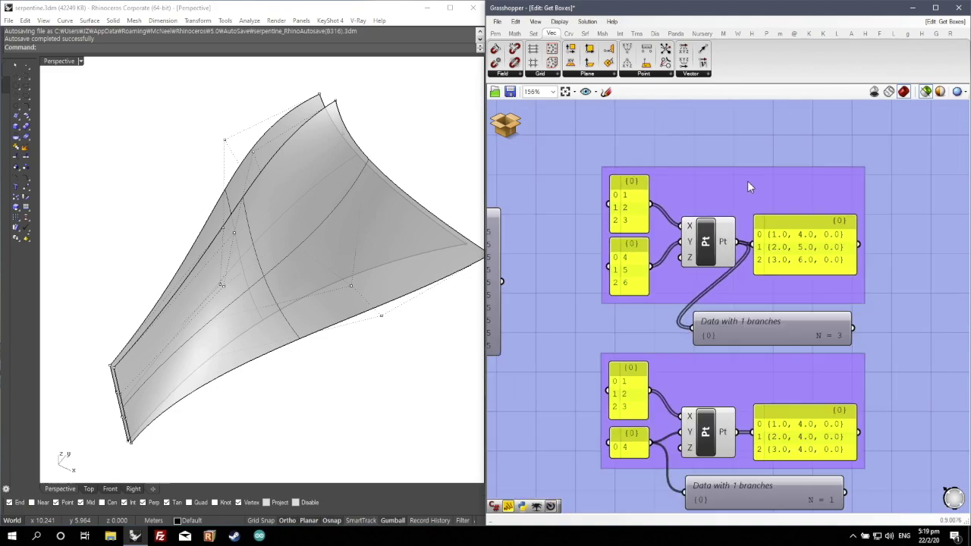
# - Highlight the second point example and study how its single Y value 4 pairs with the X list
pyautogui.scroll(3, 696, 387)
pyautogui.moveTo(529, 228); pyautogui.dragTo(941, 464)
pyautogui.click(917, 390)
pyautogui.scroll(1, 917, 390)
pyautogui.scroll(-1, 900, 395)
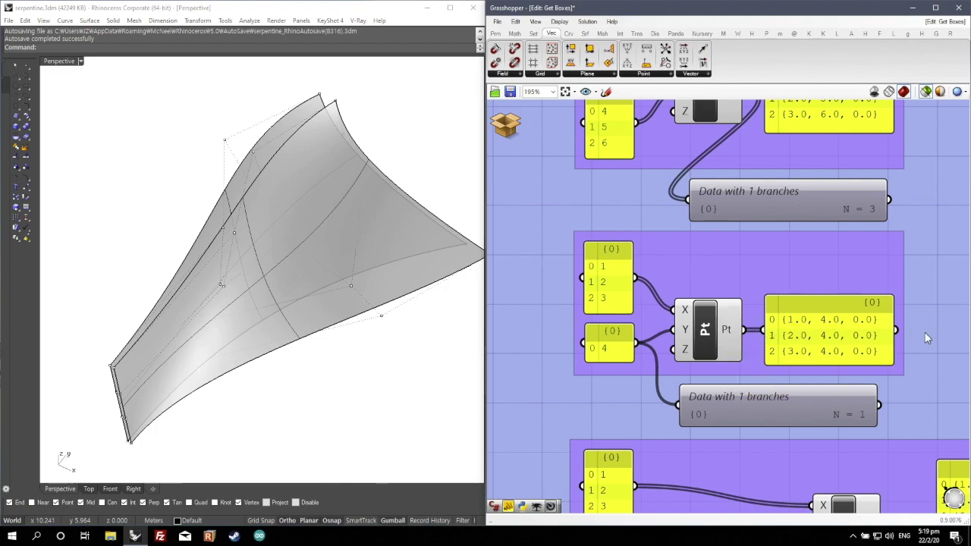
pyautogui.scroll(1, 887, 353)
pyautogui.scroll(-2, 826, 334)
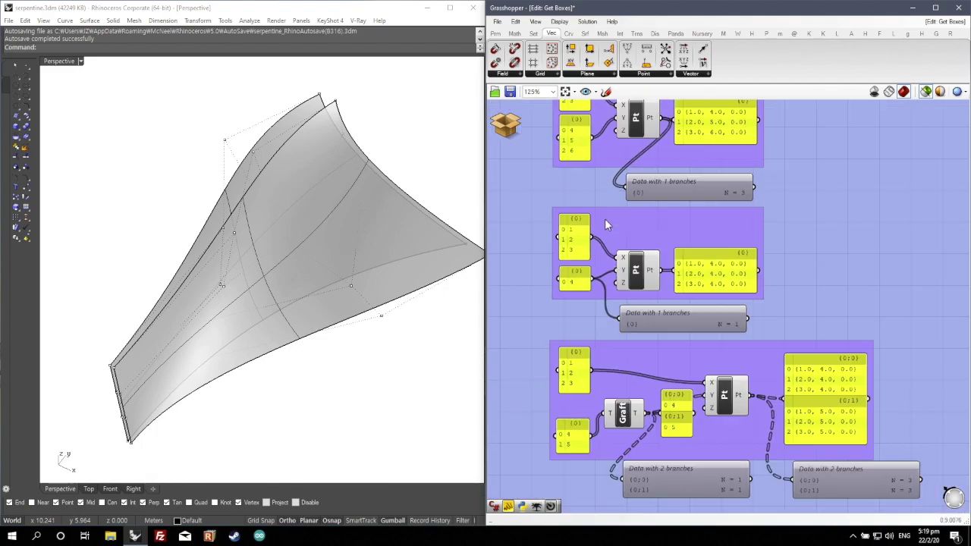
# - Highlight the whole grafted point example, and select the parameter viewer on the Graft output
pyautogui.scroll(2, 557, 322)
pyautogui.moveTo(499, 233); pyautogui.dragTo(948, 483)
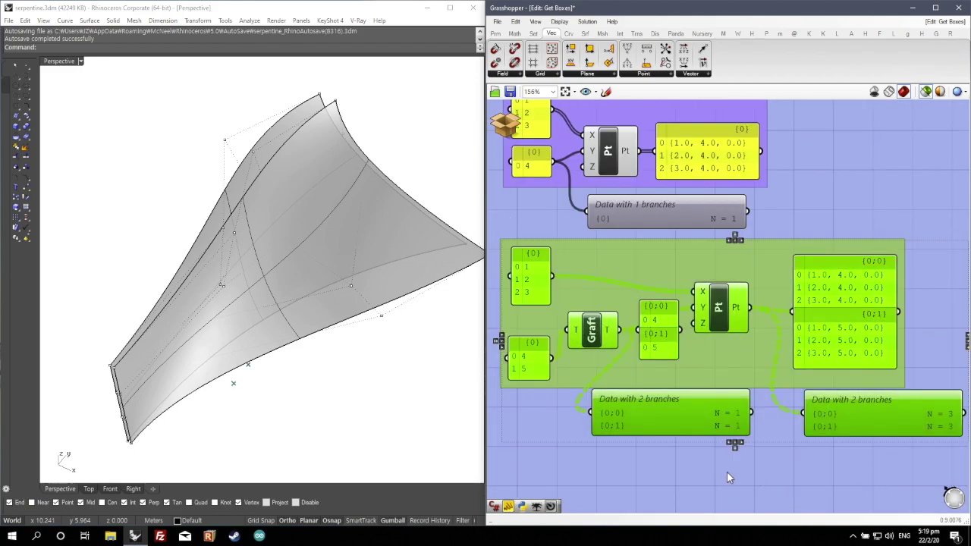
pyautogui.click(726, 472)
pyautogui.scroll(-1, 745, 473)
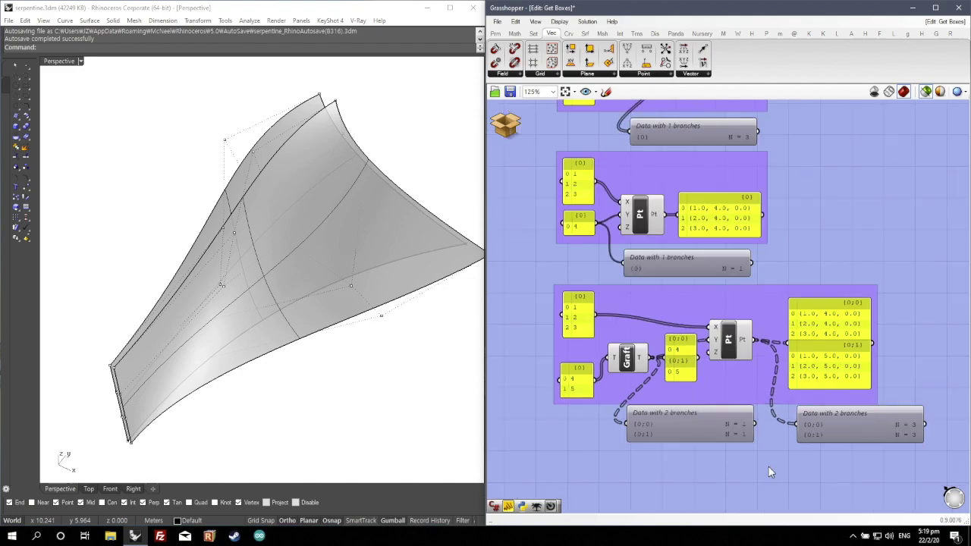
pyautogui.click(678, 430)
pyautogui.scroll(2, 561, 376)
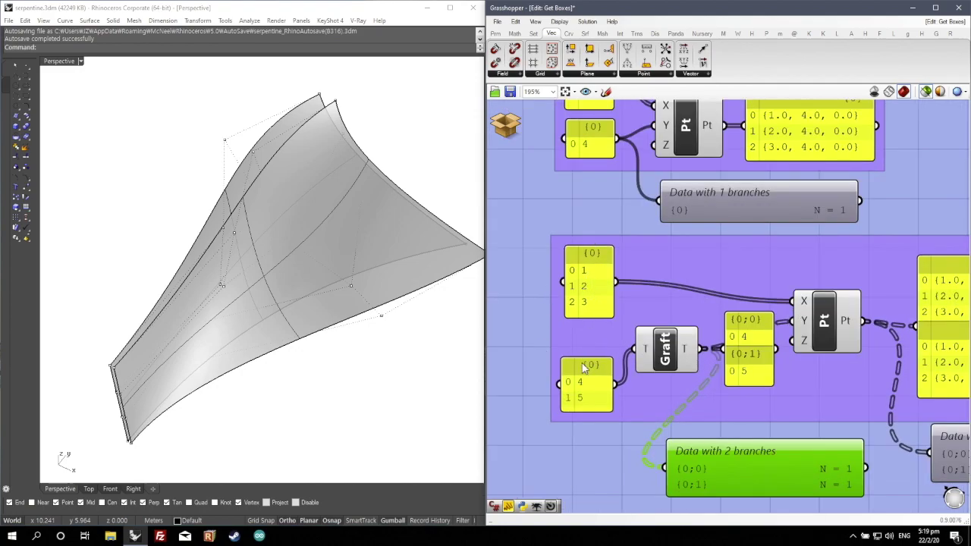
# - Compare the 4, 5 input list, its grafted branches and the output points in the grafted example
pyautogui.scroll(2, 567, 382)
pyautogui.scroll(-3, 584, 290)
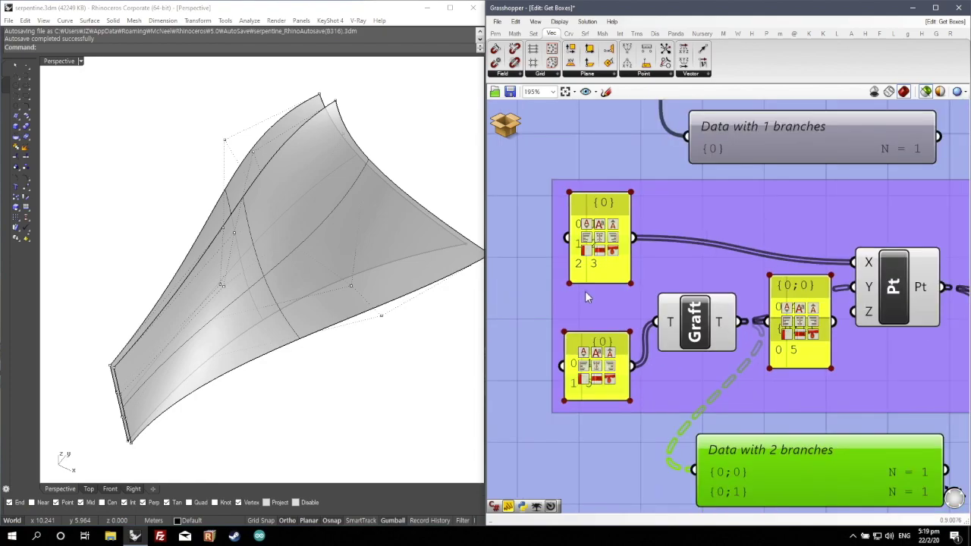
pyautogui.click(505, 253)
pyautogui.scroll(2, 537, 288)
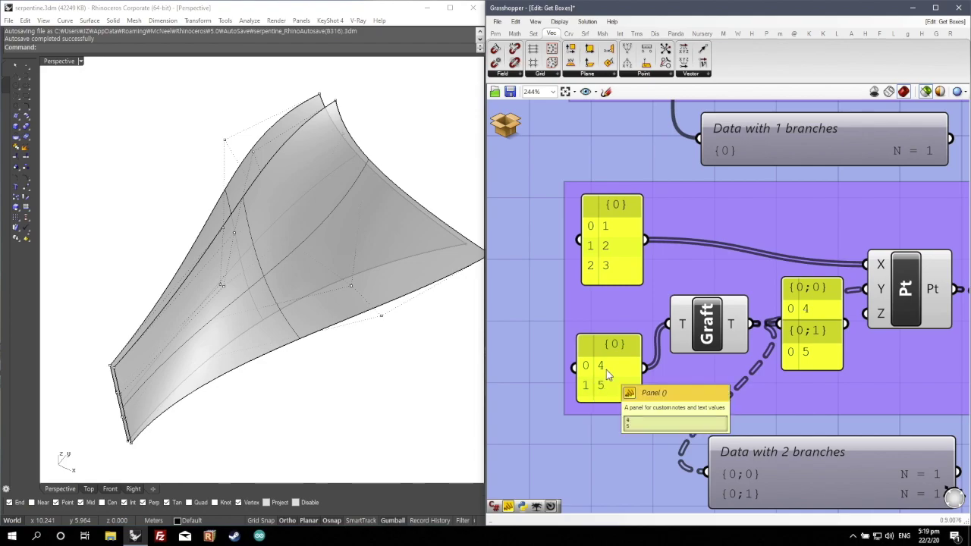
pyautogui.scroll(-4, 567, 308)
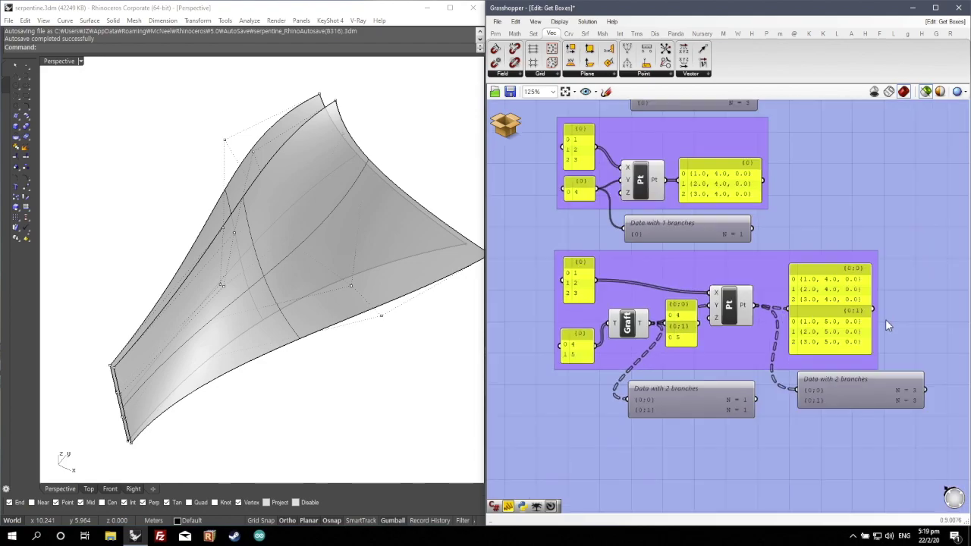
pyautogui.scroll(4, 776, 289)
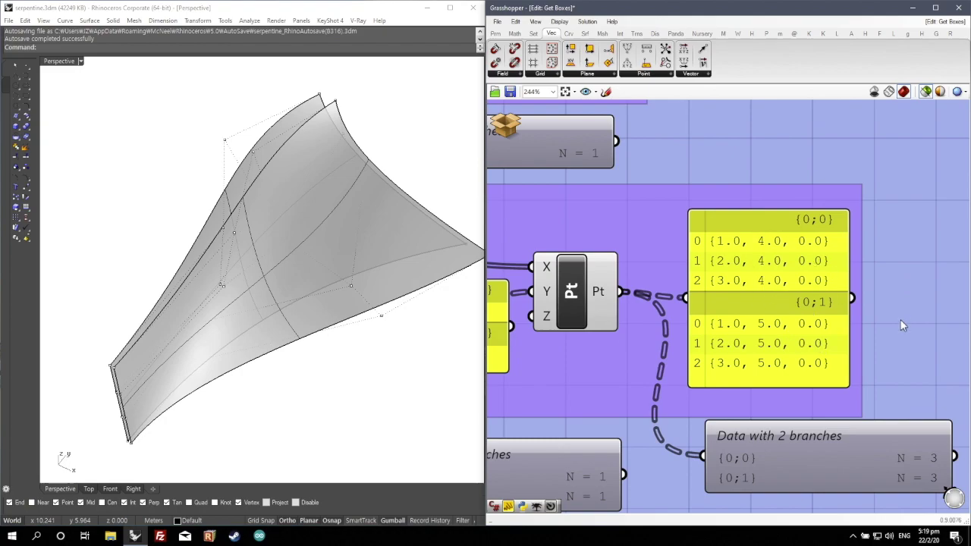
pyautogui.scroll(-4, 875, 308)
pyautogui.scroll(2, 656, 360)
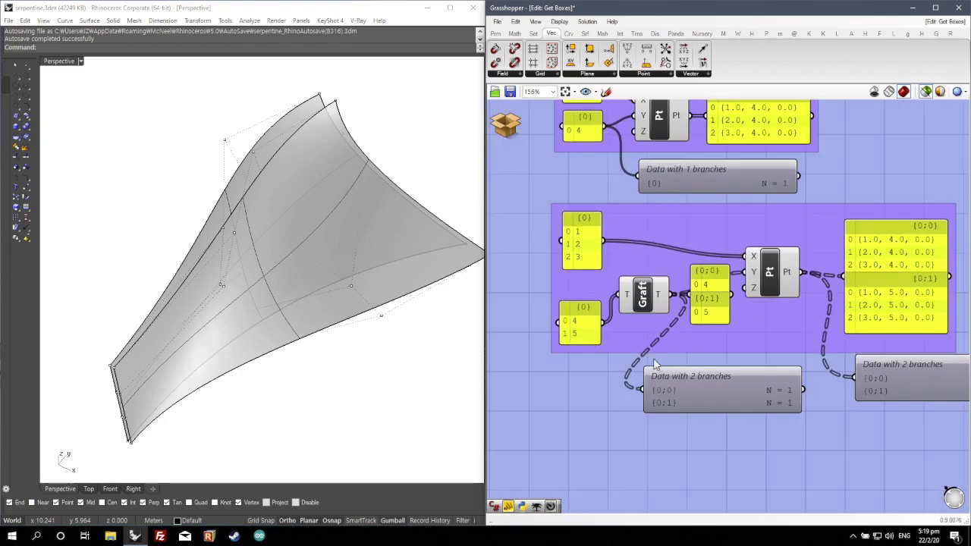
pyautogui.scroll(2, 601, 327)
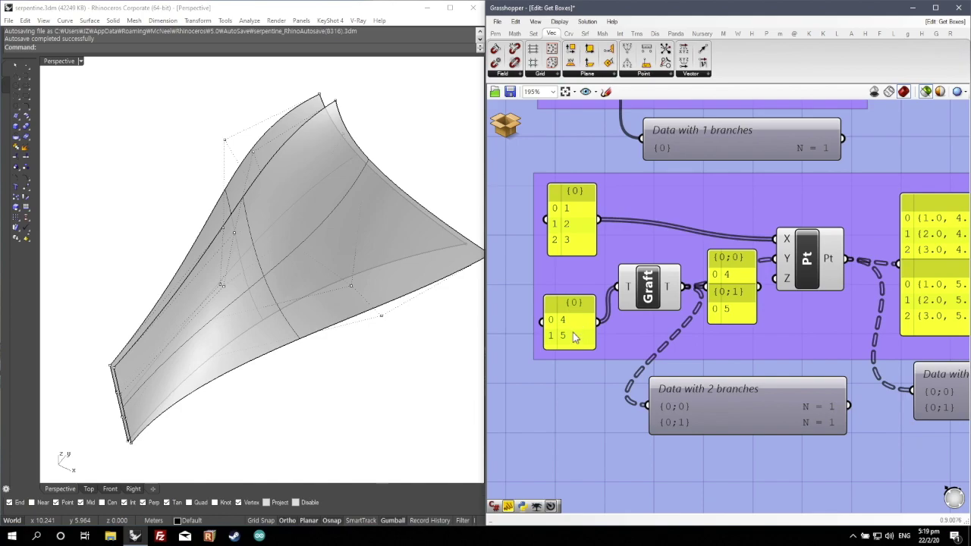
# - Check the ungrafted 4, 5 list in the lower parameter viewer, and reconnect the Graft output to that viewer
pyautogui.click(578, 335)
pyautogui.moveTo(599, 318); pyautogui.dragTo(650, 405)
pyautogui.scroll(2, 726, 425)
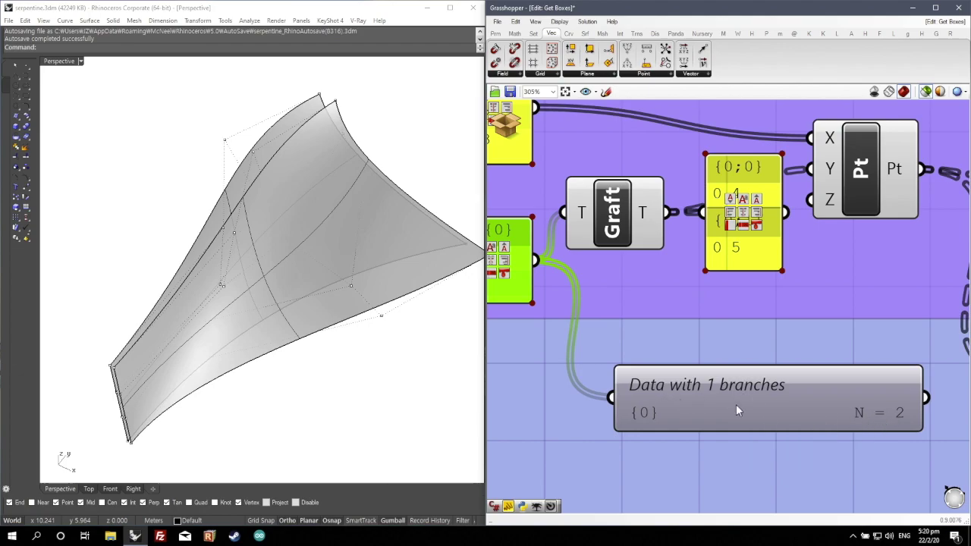
pyautogui.scroll(-1, 734, 410)
pyautogui.moveTo(685, 258); pyautogui.dragTo(637, 404)
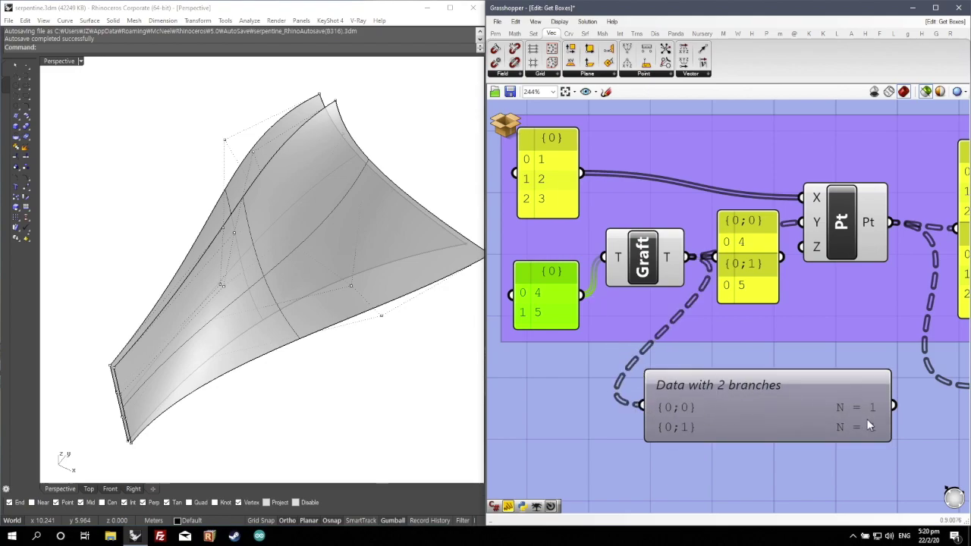
# - Examine the branches of the point output produced by the grafted Y list
pyautogui.scroll(-3, 675, 340)
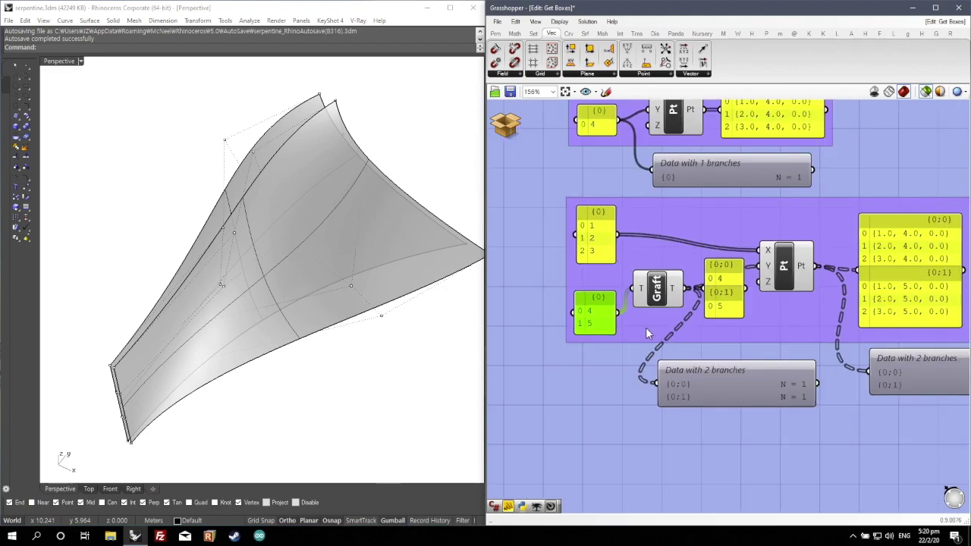
pyautogui.scroll(2, 933, 363)
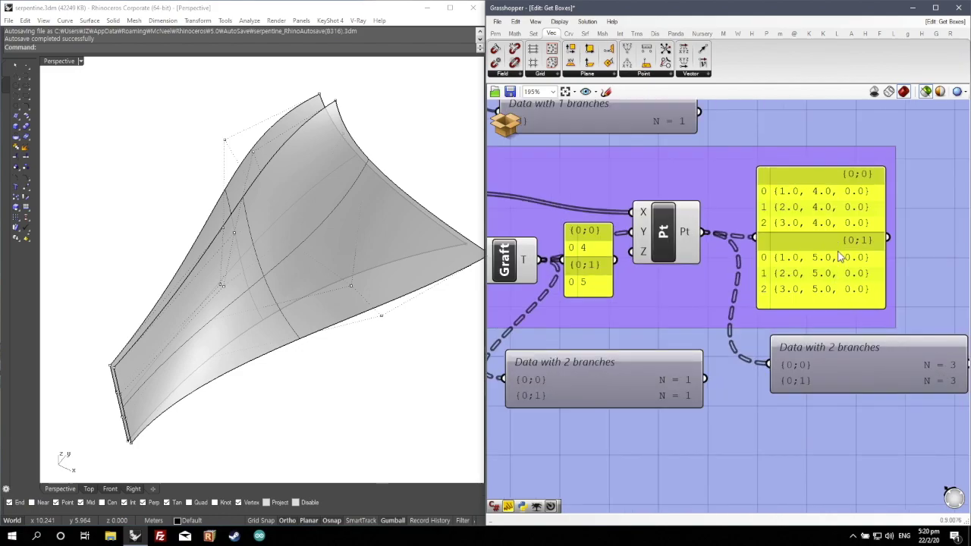
pyautogui.scroll(-2, 858, 339)
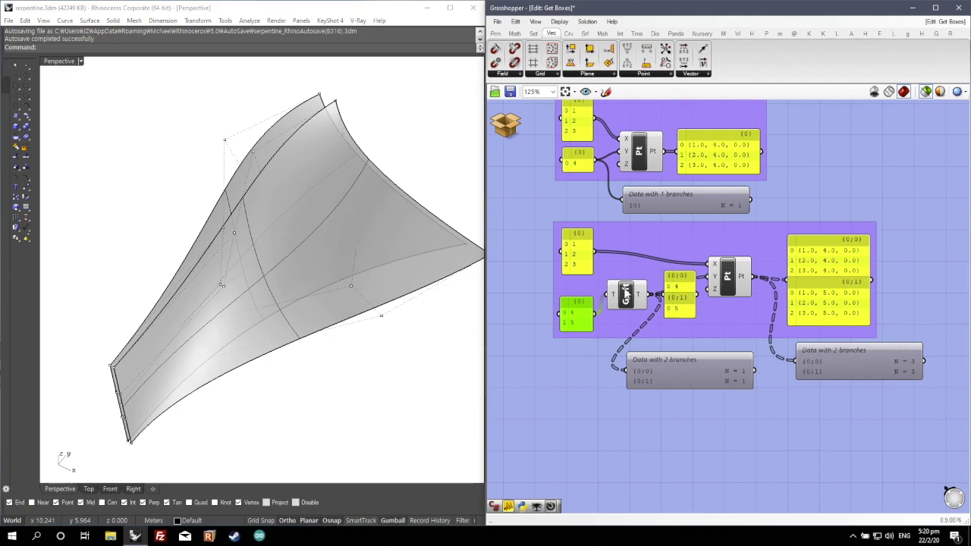
pyautogui.scroll(-2, 623, 395)
pyautogui.scroll(3, 639, 404)
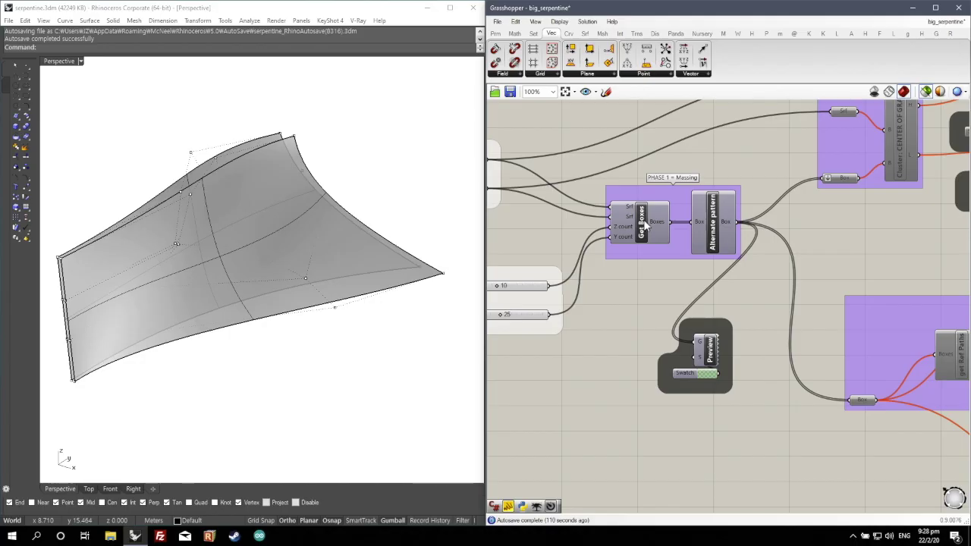
# - Open the Get Boxes cluster of the PHASE 1 = Massing group for editing and focus on its inputs
pyautogui.click(644, 223)
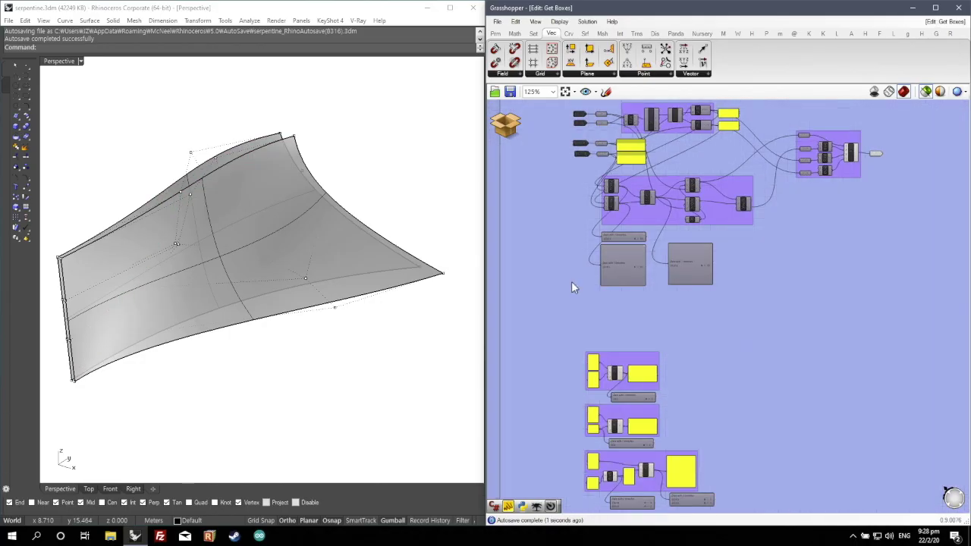
pyautogui.scroll(-3, 574, 333)
pyautogui.scroll(8, 619, 179)
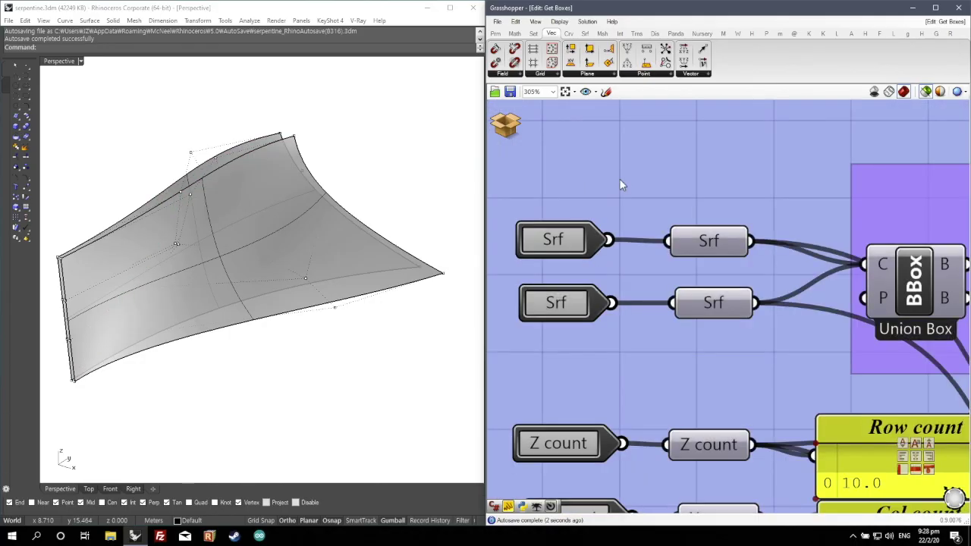
# - Highlight both input surface parameters of the cluster and inspect the two surfaces in the 3D model
pyautogui.moveTo(619, 178); pyautogui.dragTo(793, 348)
pyautogui.moveTo(254, 331); pyautogui.dragTo(278, 369, button='right')
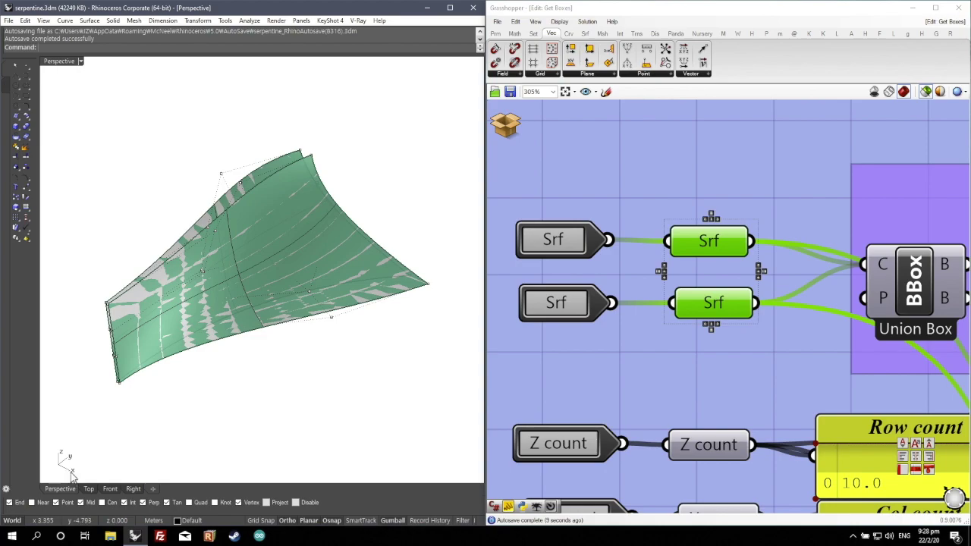
pyautogui.scroll(4, 152, 389)
pyautogui.scroll(-3, 116, 390)
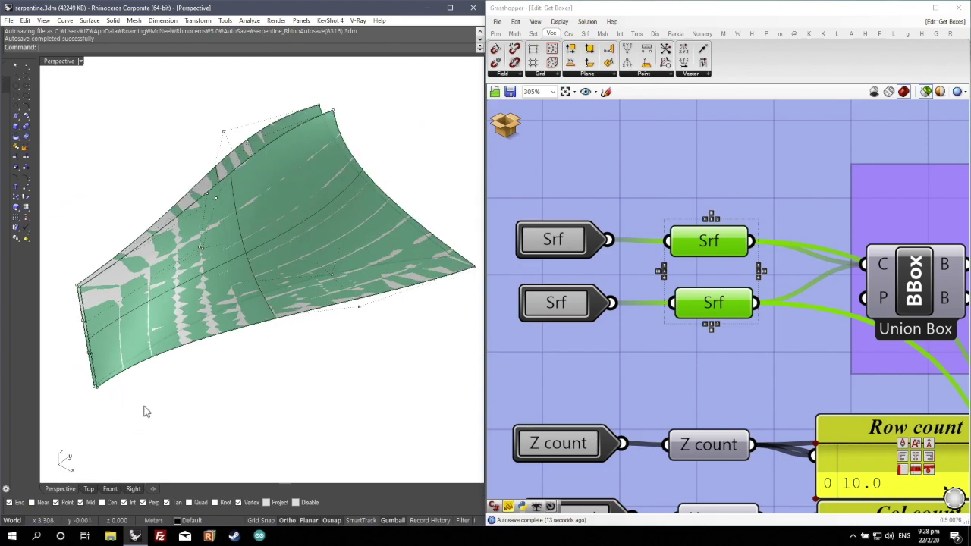
pyautogui.moveTo(184, 407); pyautogui.dragTo(181, 366, button='right')
pyautogui.scroll(-3, 851, 295)
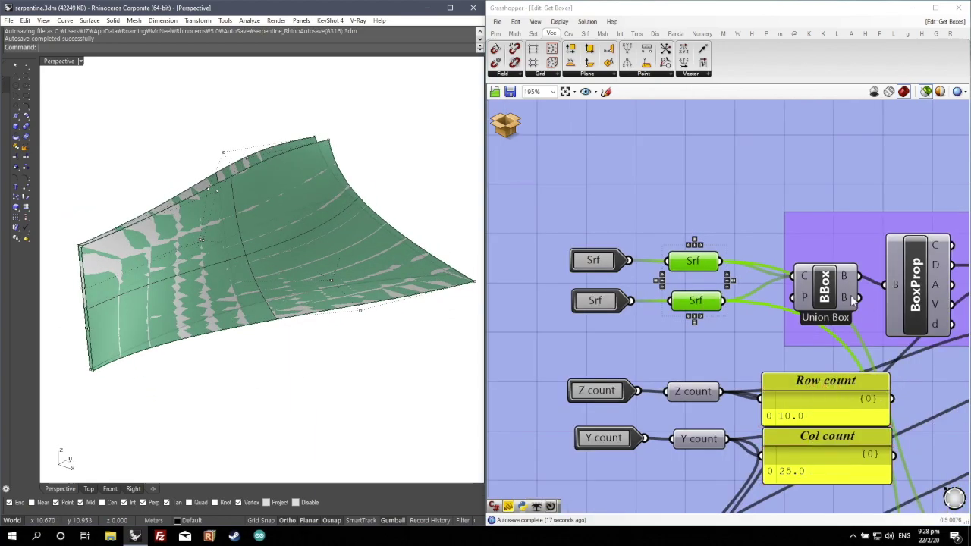
# - Highlight the Union Box bounding box component and inspect the box around both surfaces, along with the neighbouring Box Properties component
pyautogui.scroll(-2, 838, 302)
pyautogui.scroll(4, 839, 302)
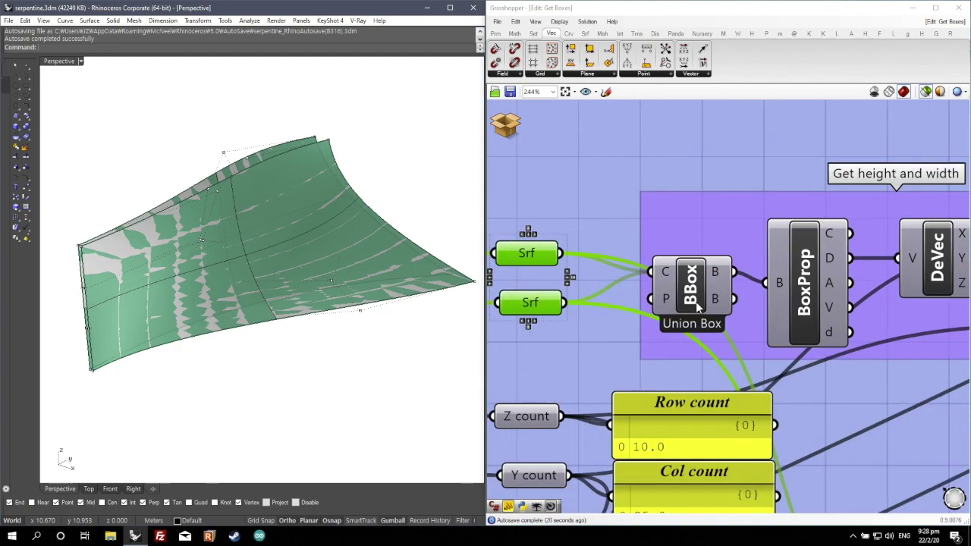
pyautogui.keyDown('shift'); pyautogui.click(690, 296); pyautogui.keyUp('shift')
pyautogui.moveTo(314, 332); pyautogui.dragTo(273, 327, button='right')
pyautogui.moveTo(668, 295); pyautogui.dragTo(558, 295, button='right')
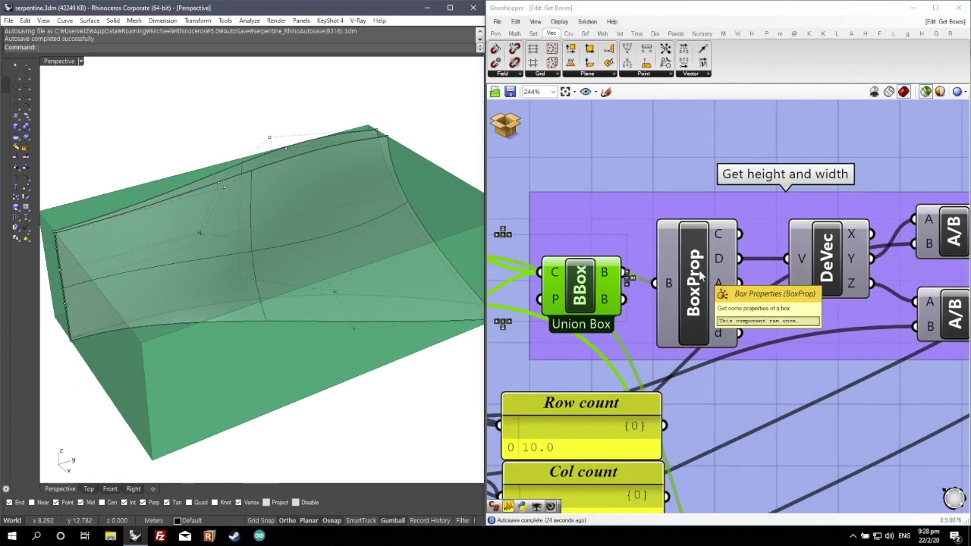
# - Examine the diagonal output of the Box Properties component and the Y and Z outputs of the DeVec component
pyautogui.moveTo(718, 263)
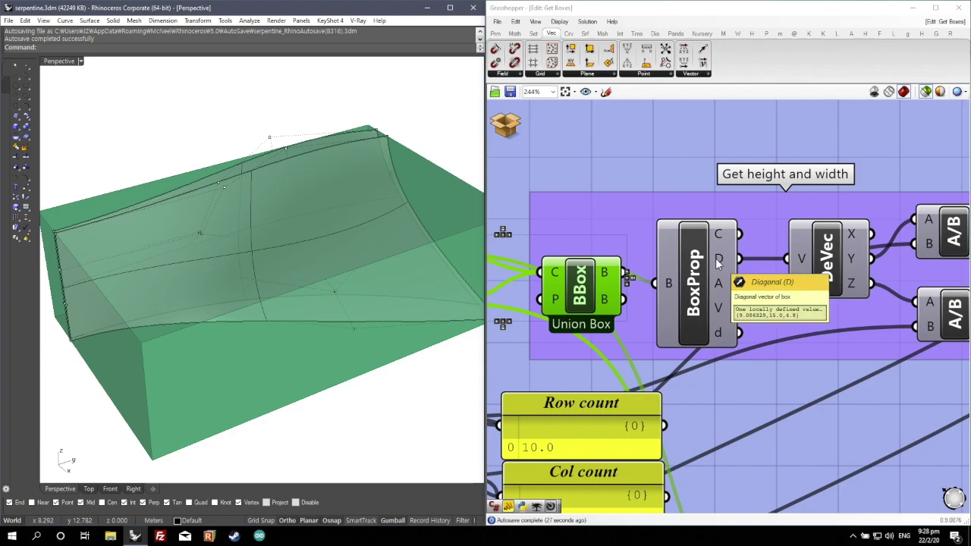
pyautogui.scroll(-2, 717, 263)
pyautogui.scroll(4, 693, 274)
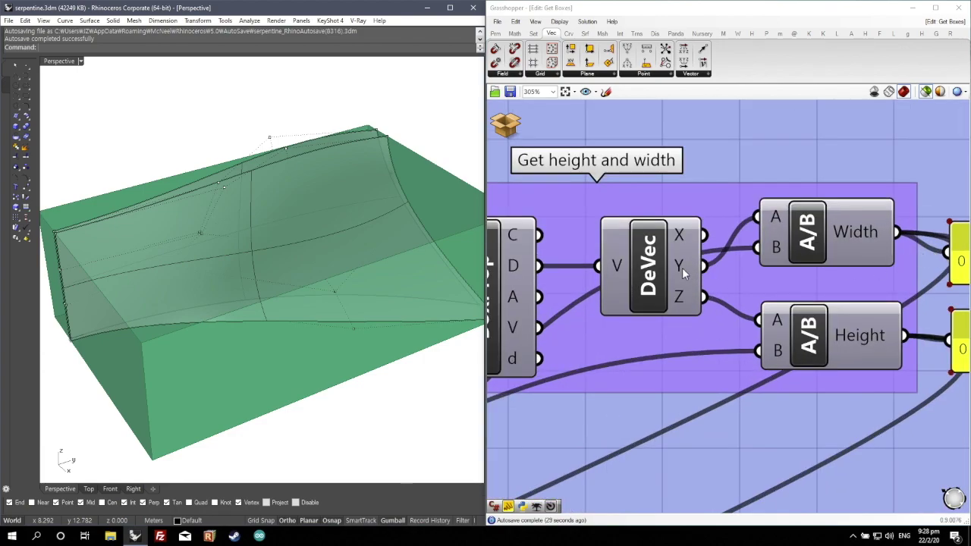
pyautogui.moveTo(682, 270)
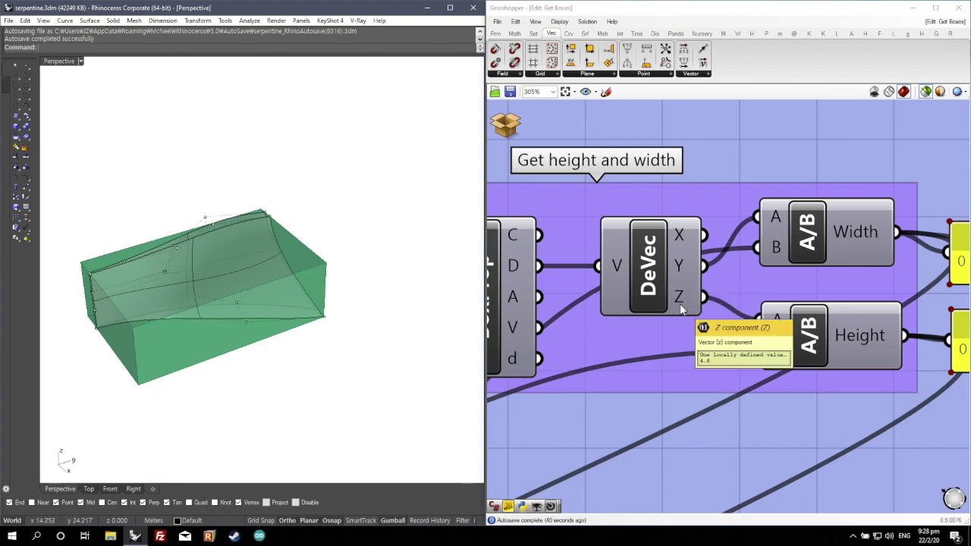
pyautogui.scroll(-4, 864, 273)
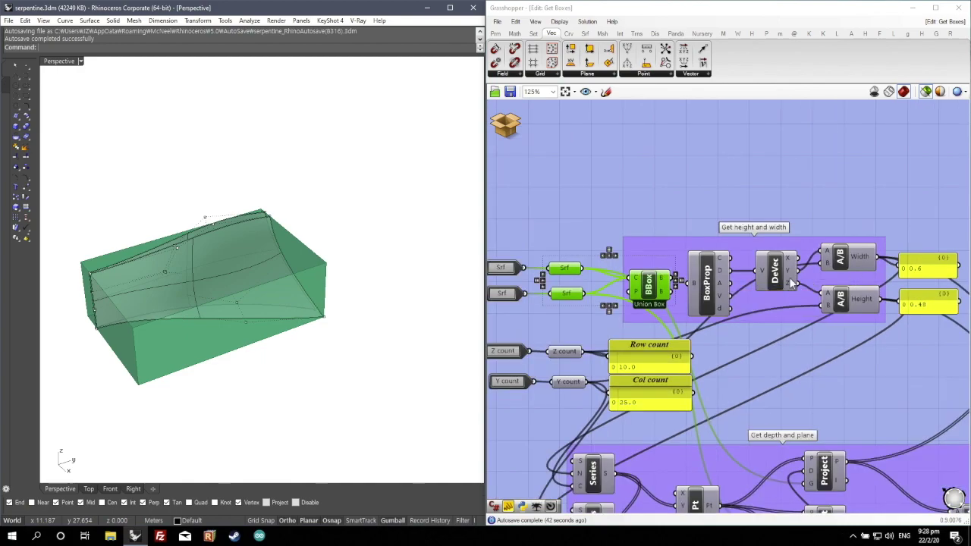
# - Examine the row and column count inputs, and highlight the panels showing the Width and Height division results
pyautogui.scroll(3, 553, 383)
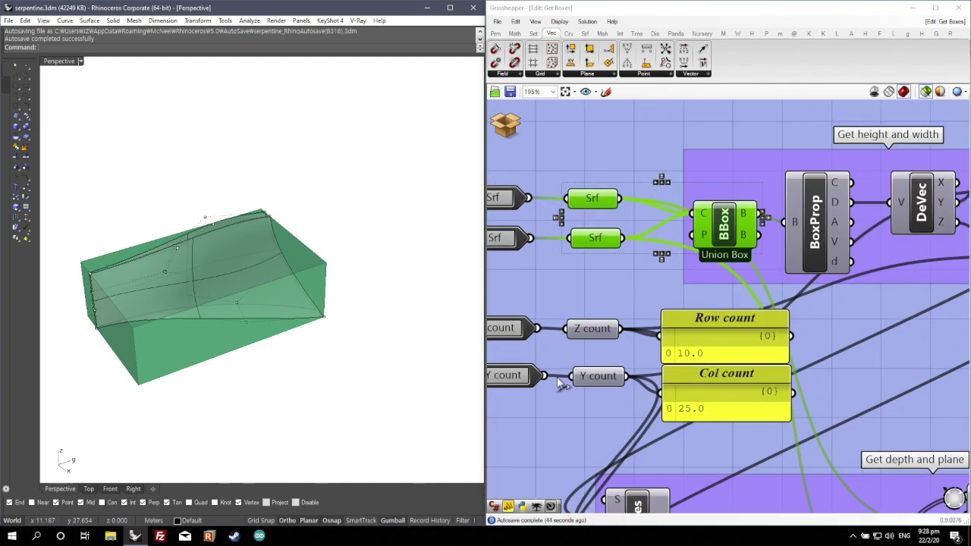
pyautogui.scroll(-3, 529, 394)
pyautogui.scroll(2, 707, 321)
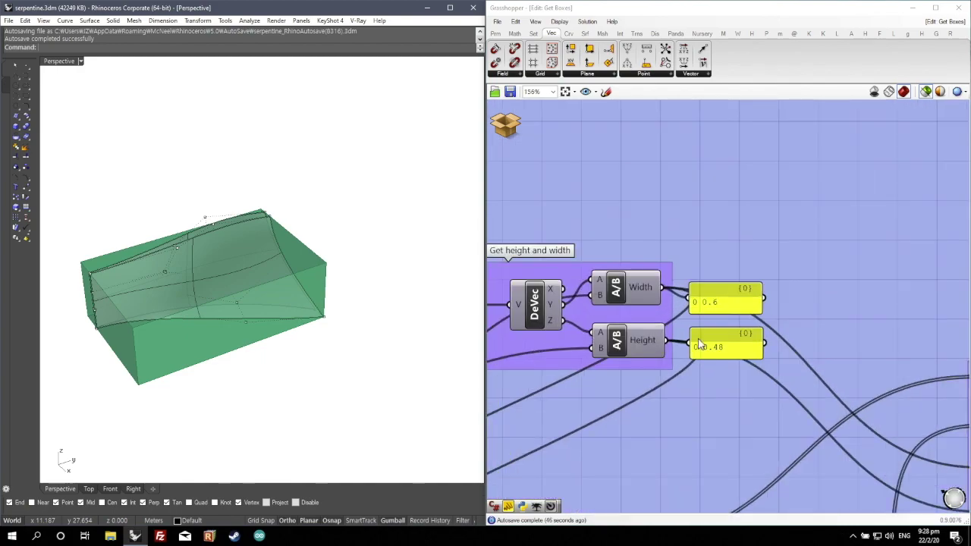
pyautogui.scroll(1, 708, 321)
pyautogui.moveTo(664, 236); pyautogui.dragTo(734, 282)
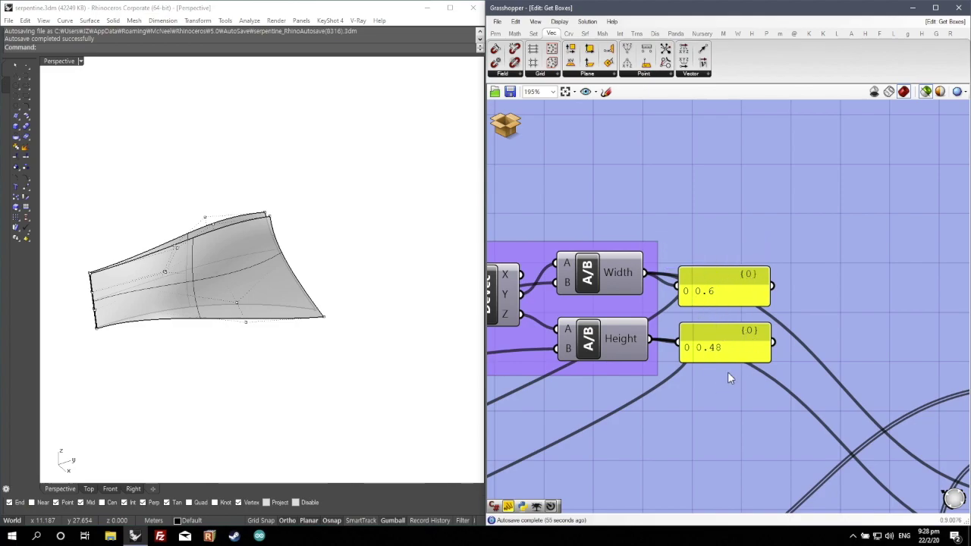
pyautogui.moveTo(668, 228); pyautogui.dragTo(831, 394)
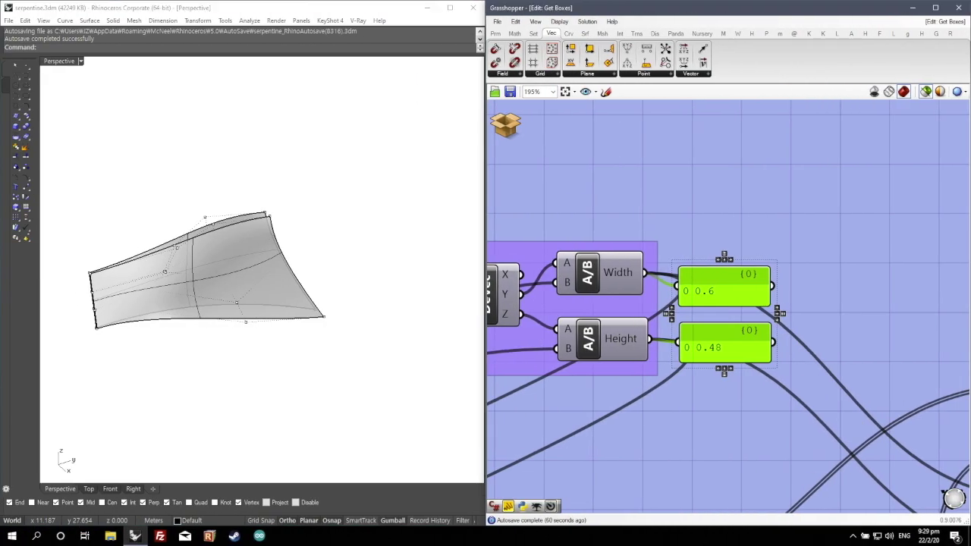
# - Examine the output values of both Series components and view the surfaces side-on in the 3D model
pyautogui.scroll(-5, 804, 379)
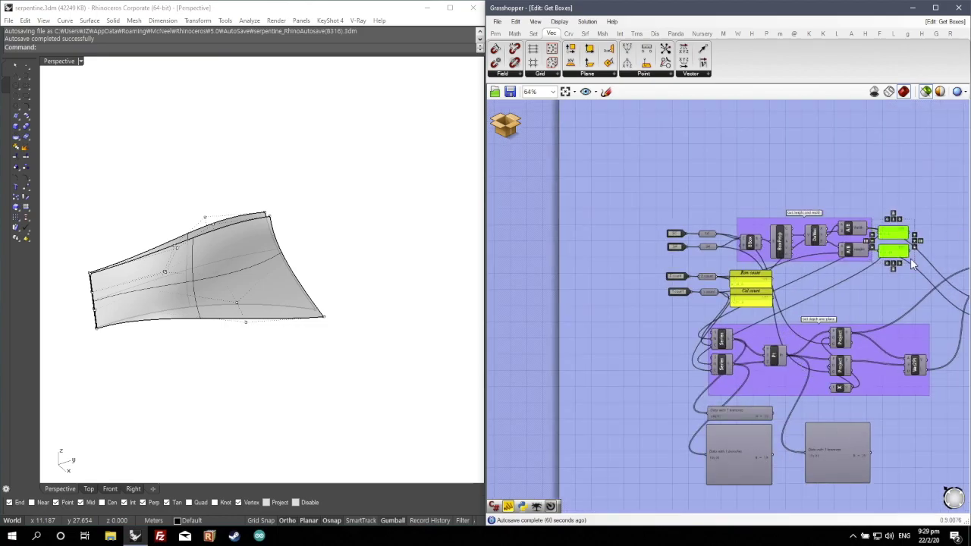
pyautogui.scroll(4, 748, 445)
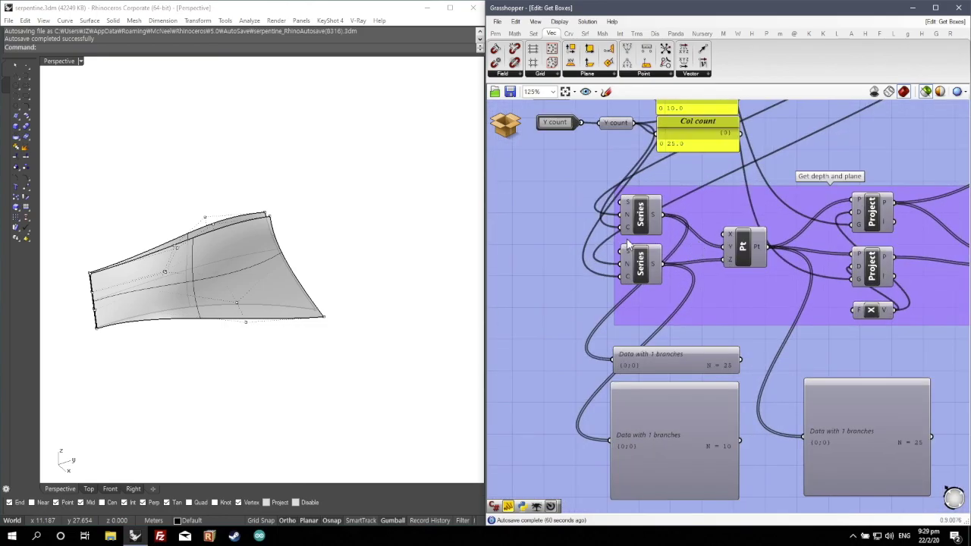
pyautogui.moveTo(655, 228)
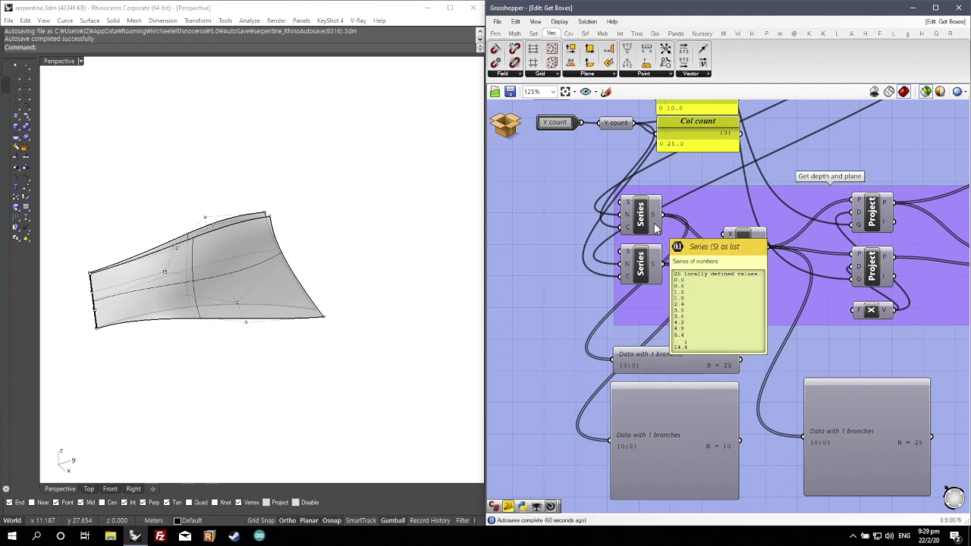
pyautogui.moveTo(654, 259)
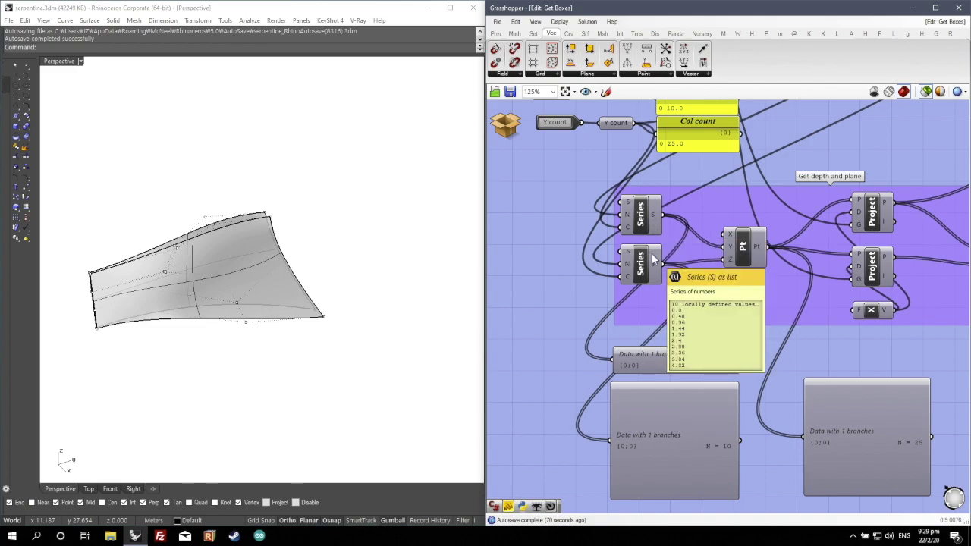
pyautogui.scroll(3, 653, 258)
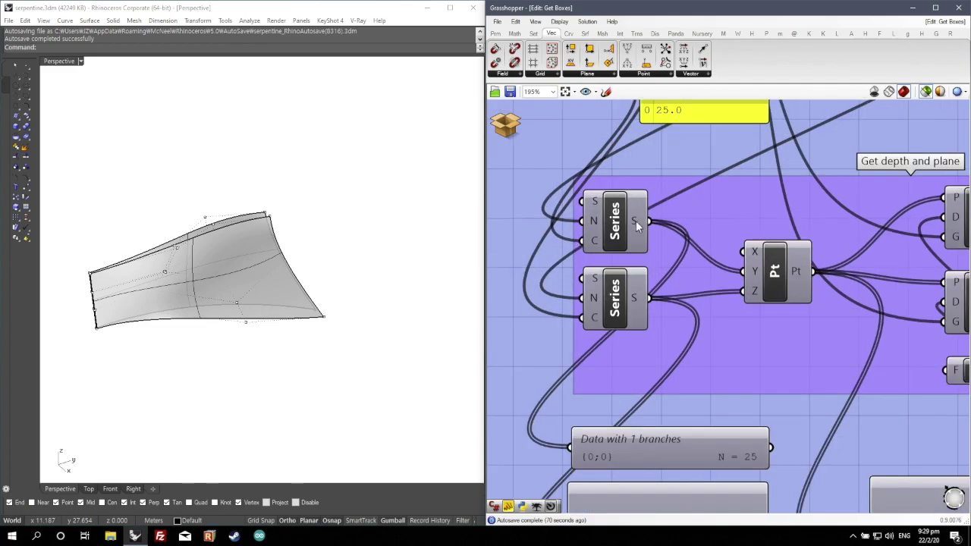
pyautogui.scroll(5, 107, 290)
pyautogui.moveTo(140, 294); pyautogui.dragTo(113, 276, button='right')
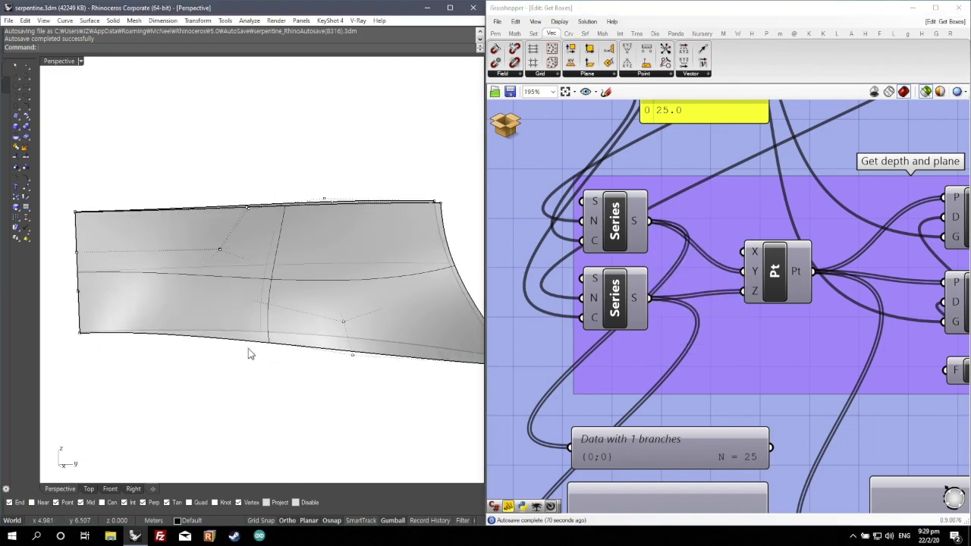
pyautogui.moveTo(309, 308); pyautogui.dragTo(245, 281, button='right')
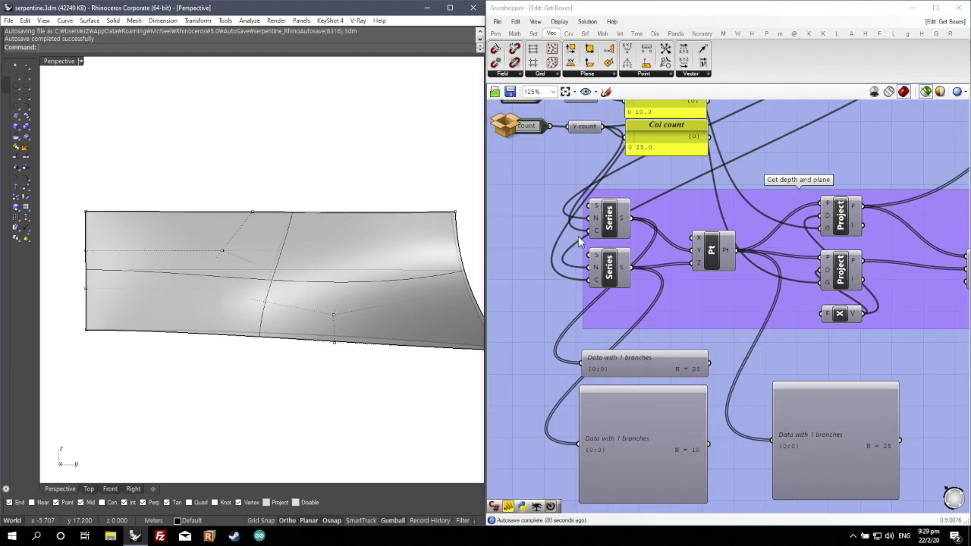
# - Move the two data viewers of the Series outputs slightly closer to the Get depth and plane group
pyautogui.scroll(-3, 698, 304)
pyautogui.scroll(3, 615, 423)
pyautogui.moveTo(549, 471); pyautogui.dragTo(768, 244)
pyautogui.moveTo(712, 288); pyautogui.dragTo(713, 280)
pyautogui.click(675, 302)
pyautogui.scroll(-2, 616, 335)
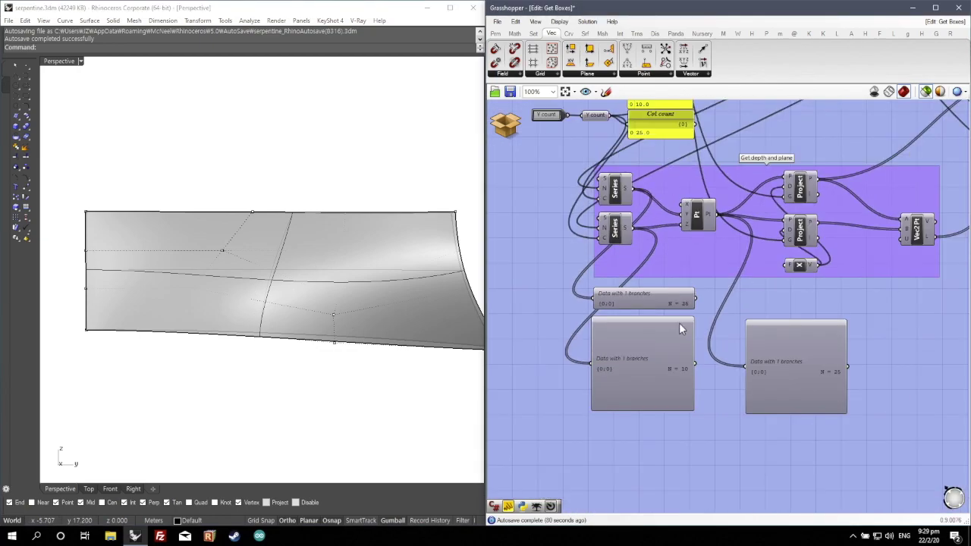
# - Compare the data viewers of both Series outputs, and highlight the Pt component to inspect the viewer of its output
pyautogui.scroll(1, 679, 326)
pyautogui.scroll(1, 630, 356)
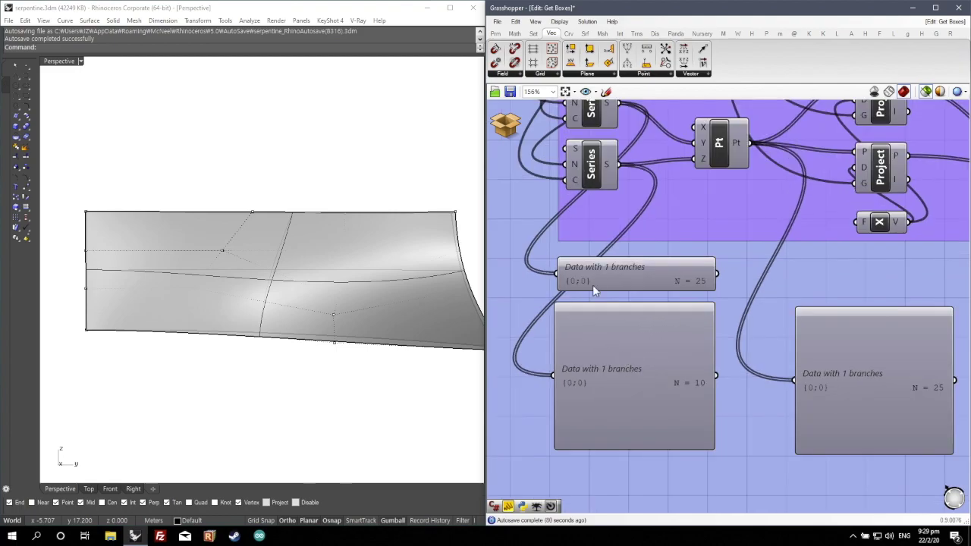
pyautogui.scroll(1, 662, 383)
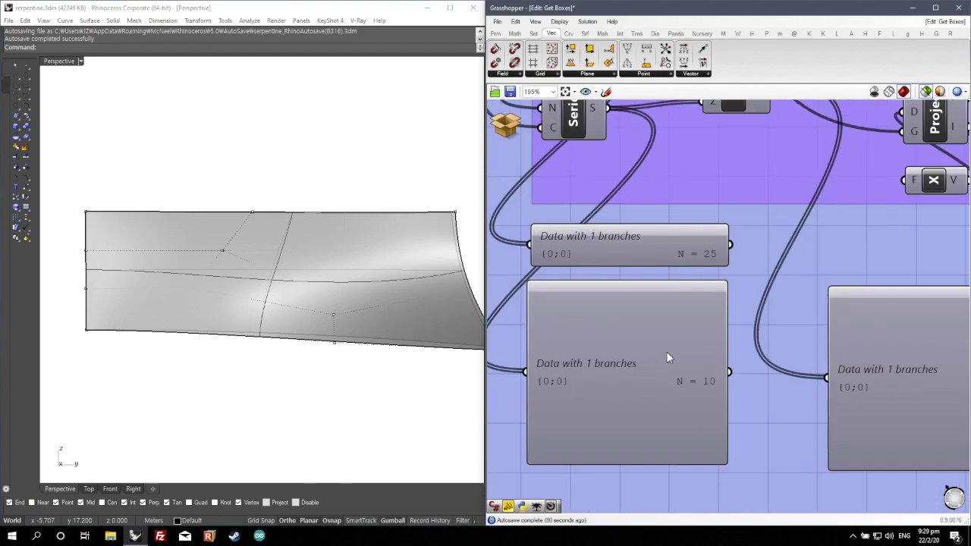
pyautogui.scroll(-3, 577, 383)
pyautogui.scroll(1, 685, 377)
pyautogui.click(638, 201)
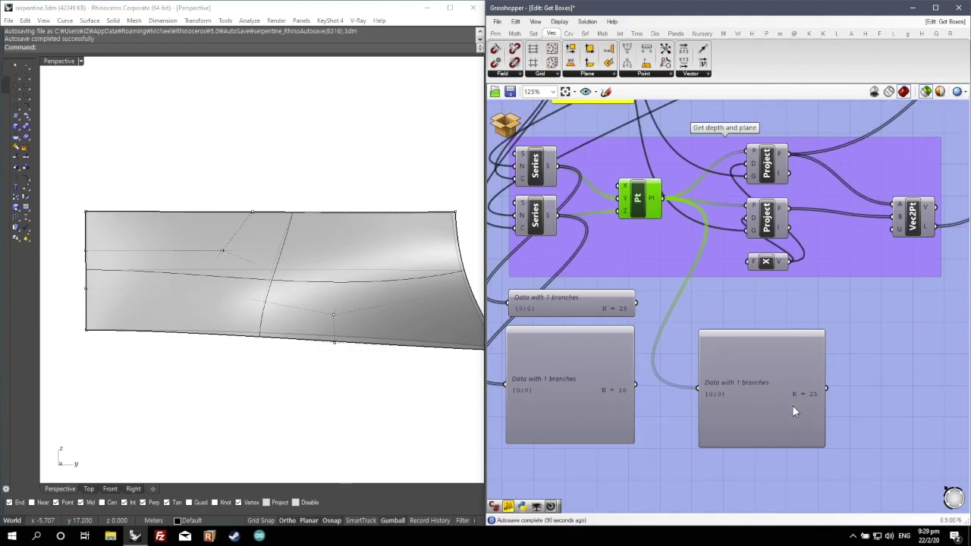
pyautogui.scroll(3, 793, 410)
pyautogui.scroll(-3, 756, 409)
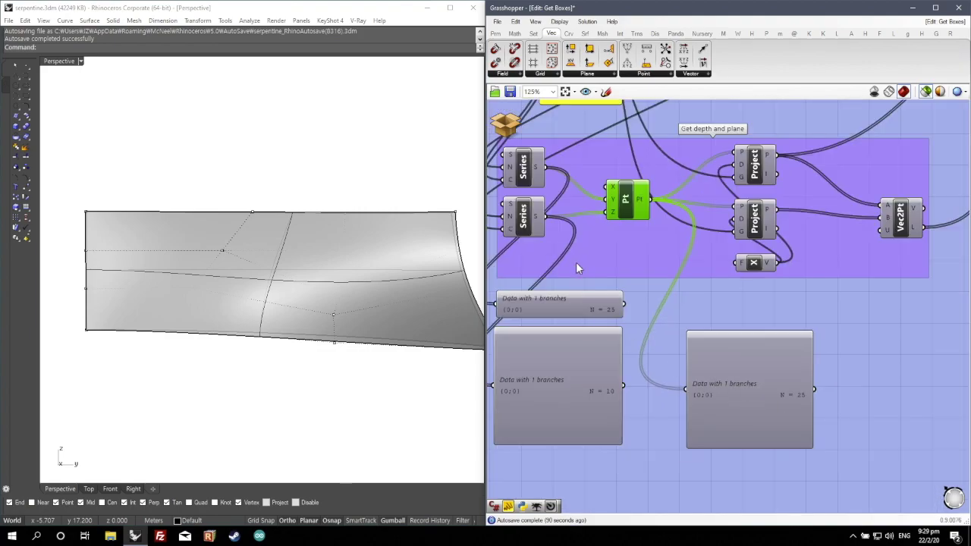
# - Graft the Z input of the Pt component in the Get depth and plane group
pyautogui.scroll(2, 612, 234)
pyautogui.scroll(-2, 640, 299)
pyautogui.scroll(3, 718, 233)
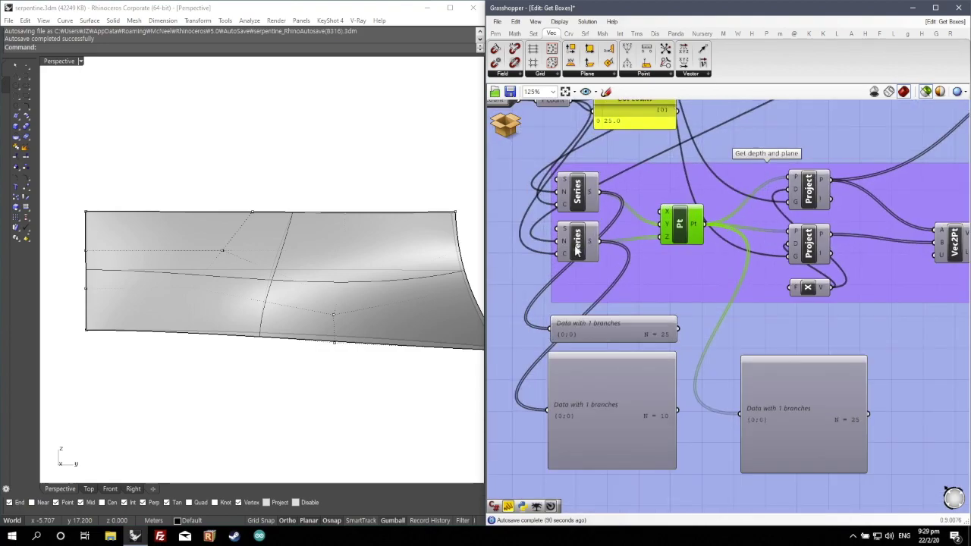
pyautogui.rightClick(717, 236)
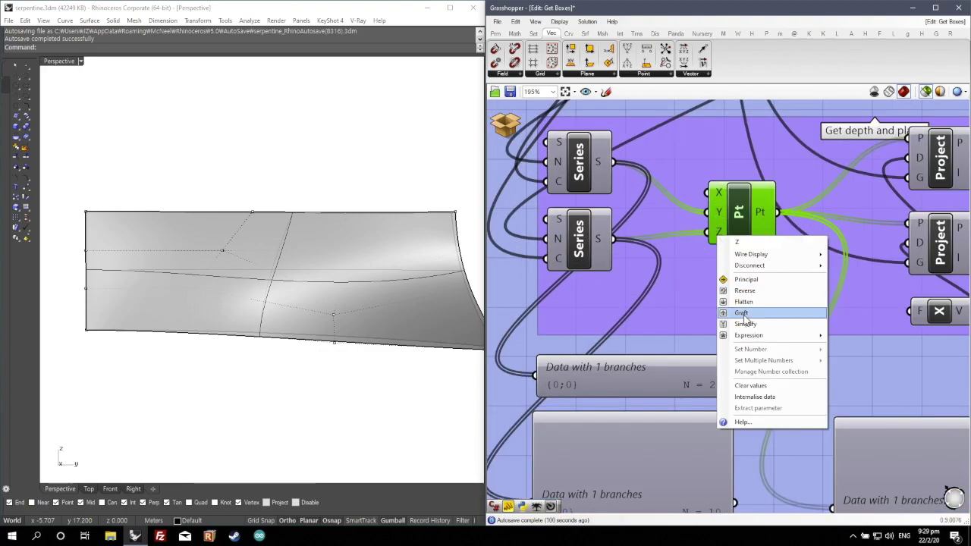
pyautogui.click(743, 313)
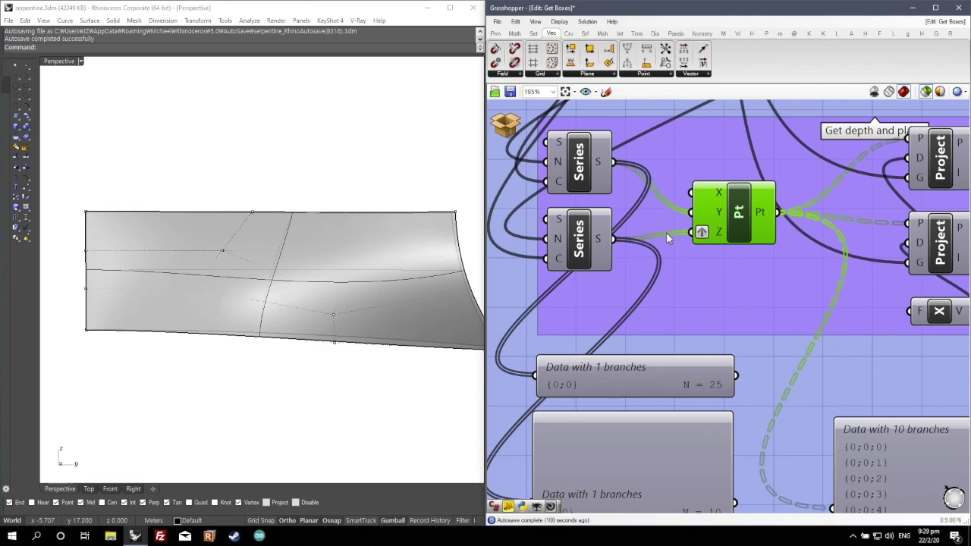
# - Examine the branches of the grafted point output against the row and column counts
pyautogui.scroll(-3, 706, 355)
pyautogui.scroll(2, 803, 402)
pyautogui.scroll(-2, 802, 402)
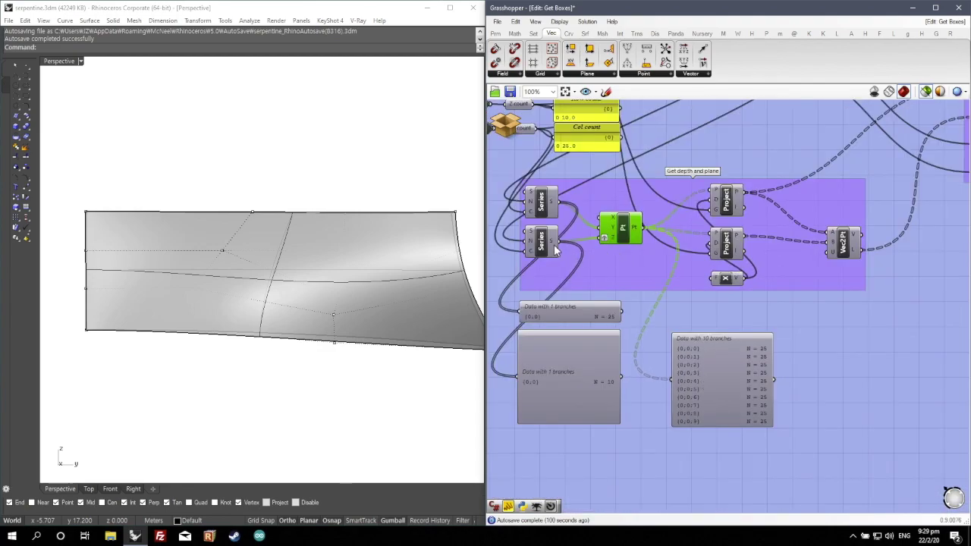
pyautogui.scroll(2, 733, 374)
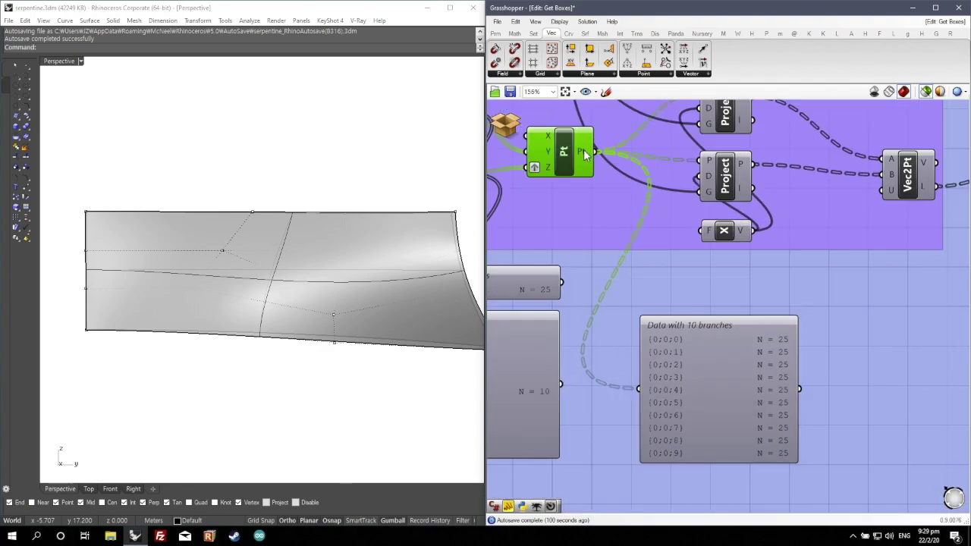
pyautogui.moveTo(583, 154)
pyautogui.scroll(-2, 756, 298)
pyautogui.scroll(2, 602, 221)
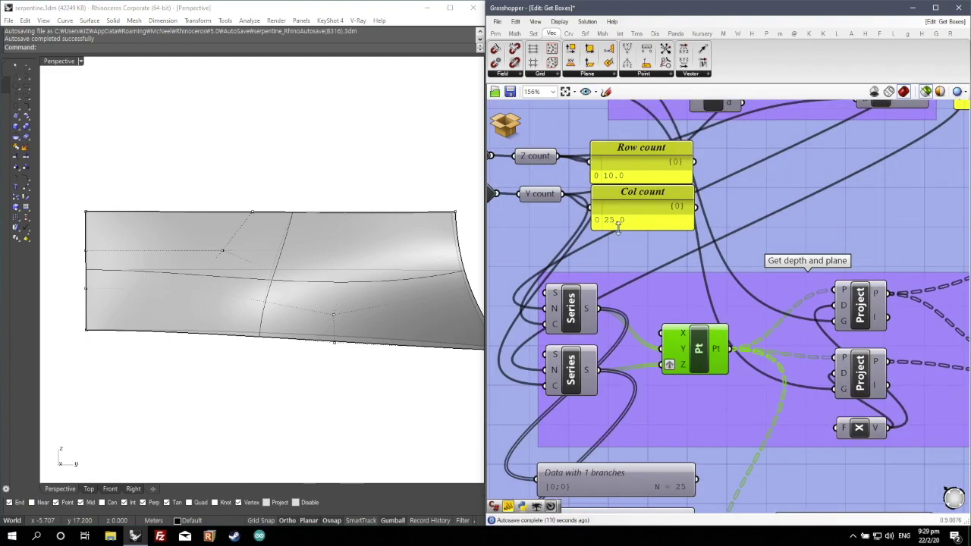
pyautogui.scroll(-2, 630, 185)
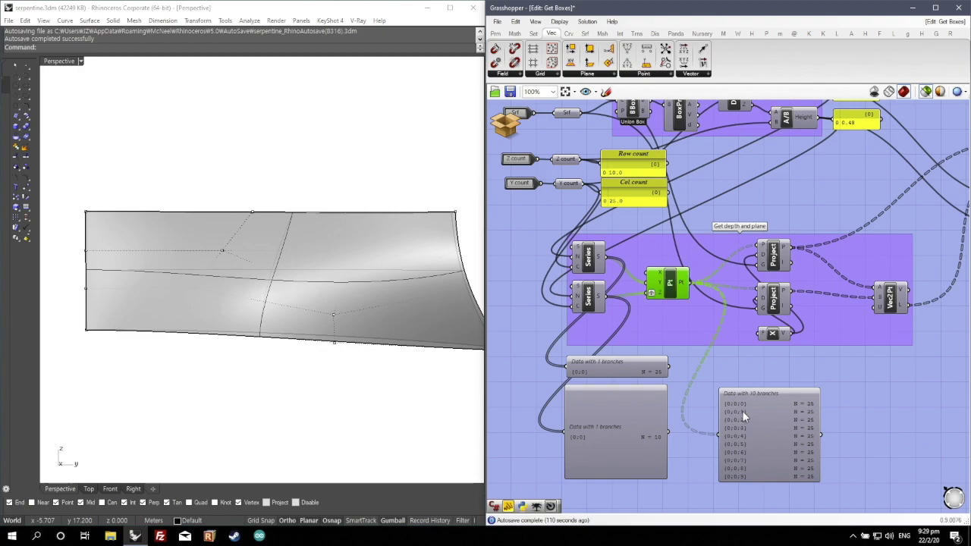
pyautogui.scroll(-1, 726, 445)
pyautogui.scroll(4, 725, 446)
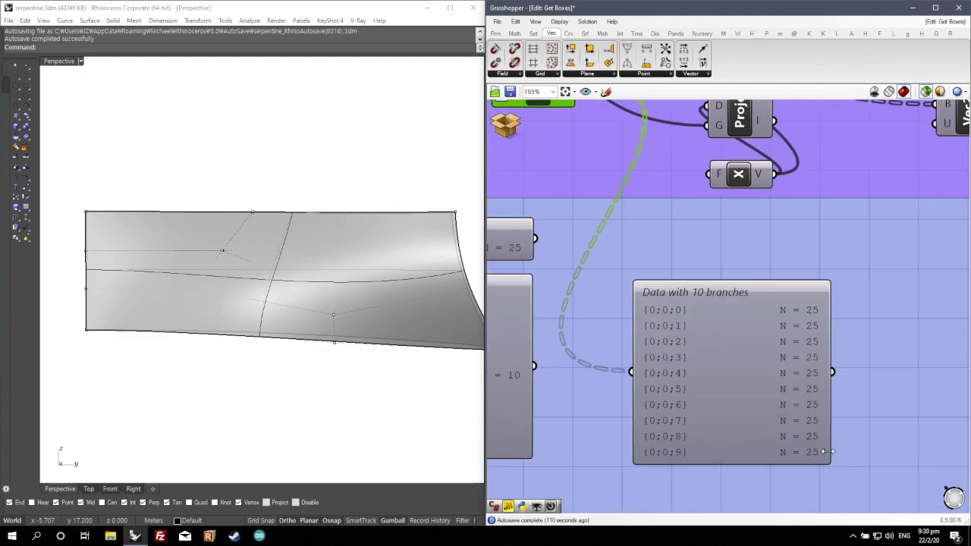
# - Apply Simplify to the output of the Pt component
pyautogui.scroll(1, 824, 455)
pyautogui.moveTo(568, 228); pyautogui.dragTo(562, 334)
pyautogui.scroll(-2, 628, 353)
pyautogui.rightClick(532, 130)
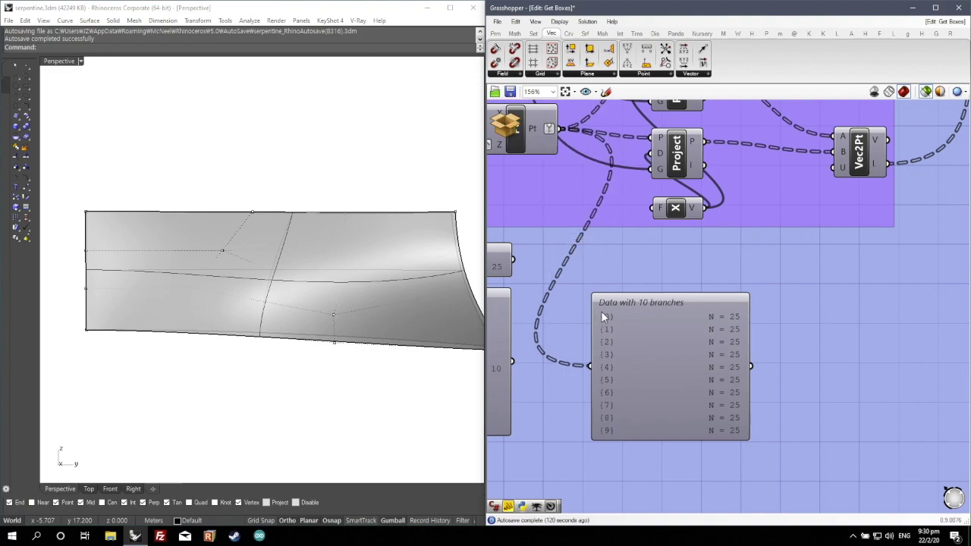
# - Examine the branch paths and item counts in the viewer of the simplified point output
pyautogui.scroll(1, 686, 444)
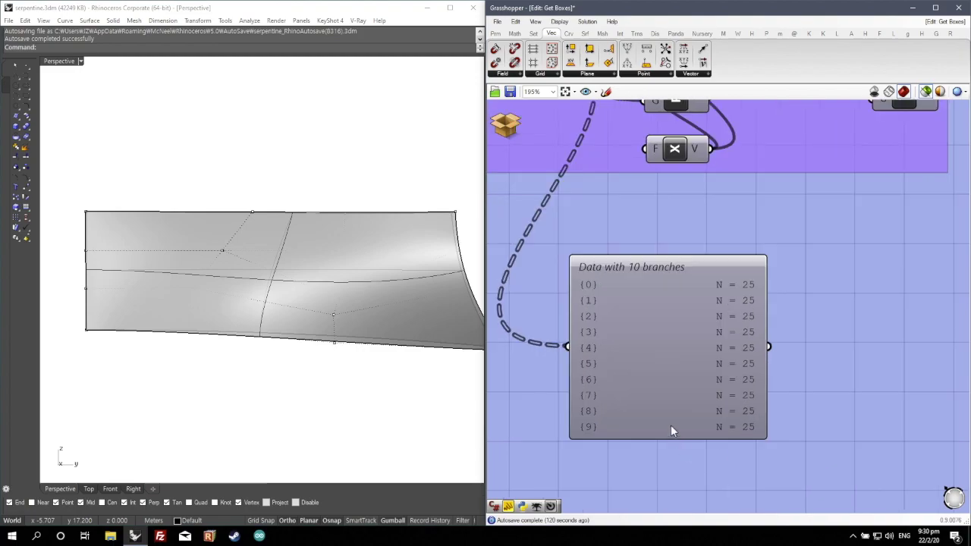
pyautogui.moveTo(549, 473); pyautogui.dragTo(632, 233)
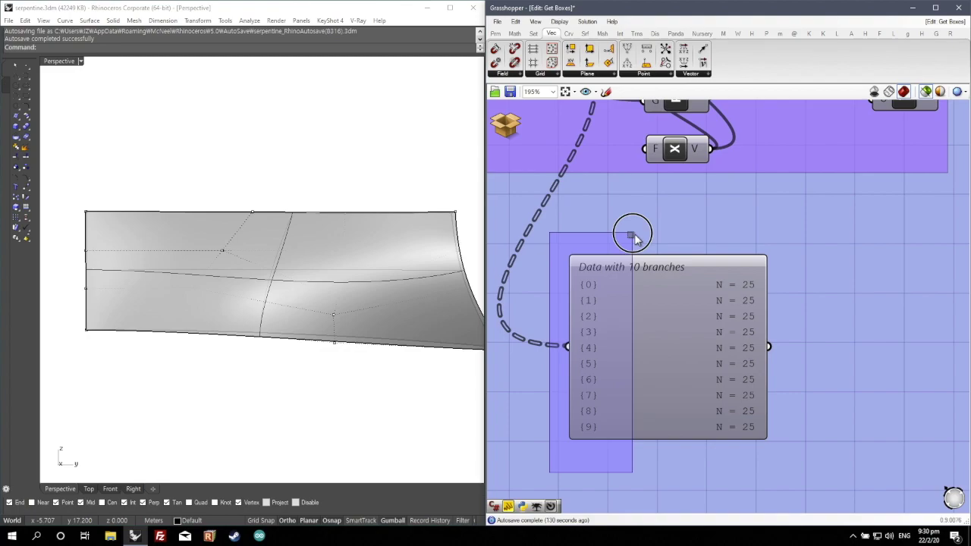
pyautogui.moveTo(634, 237); pyautogui.dragTo(634, 238)
pyautogui.scroll(-3, 672, 408)
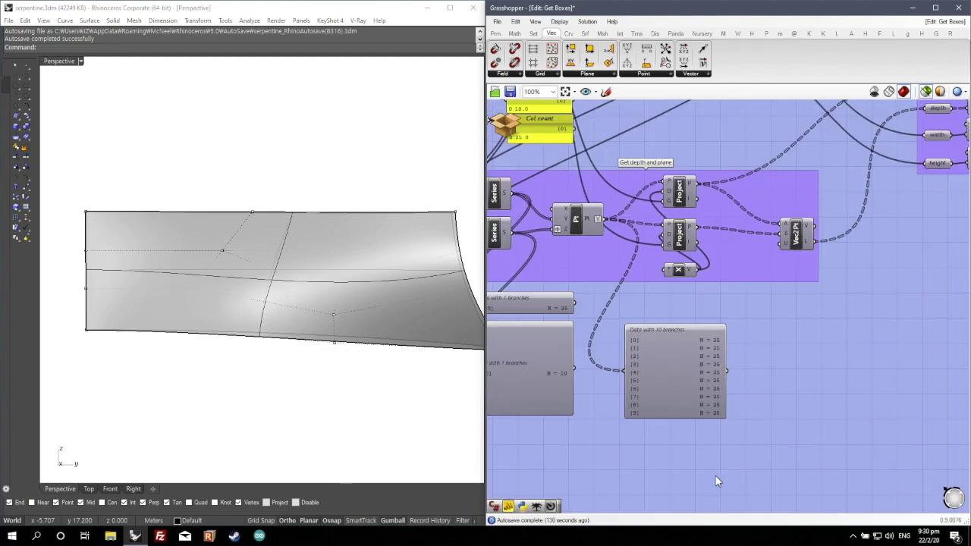
pyautogui.scroll(3, 673, 412)
pyautogui.moveTo(676, 446); pyautogui.dragTo(743, 248)
pyautogui.scroll(-2, 699, 435)
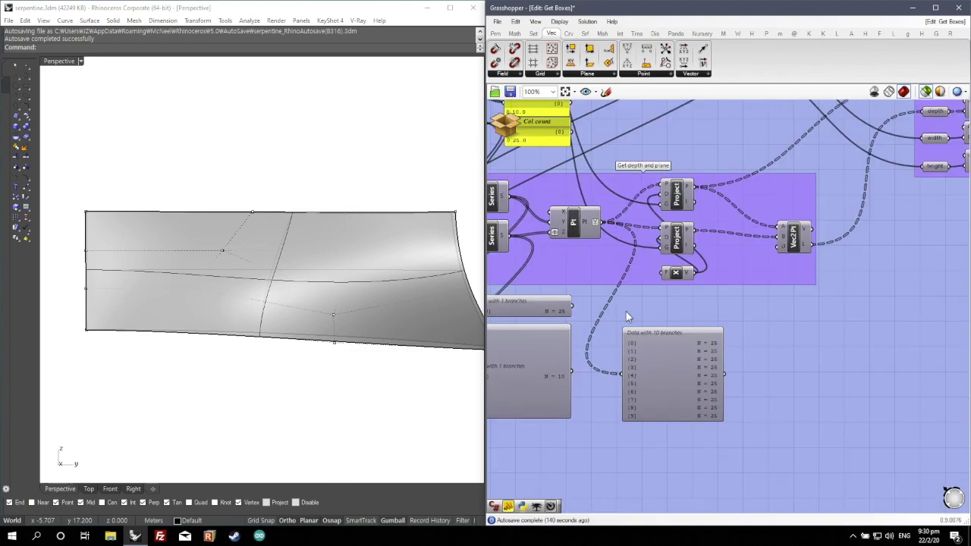
# - Turn off Simplify on the Pt component's output and inspect the full branch paths in its viewer
pyautogui.rightClick(591, 224)
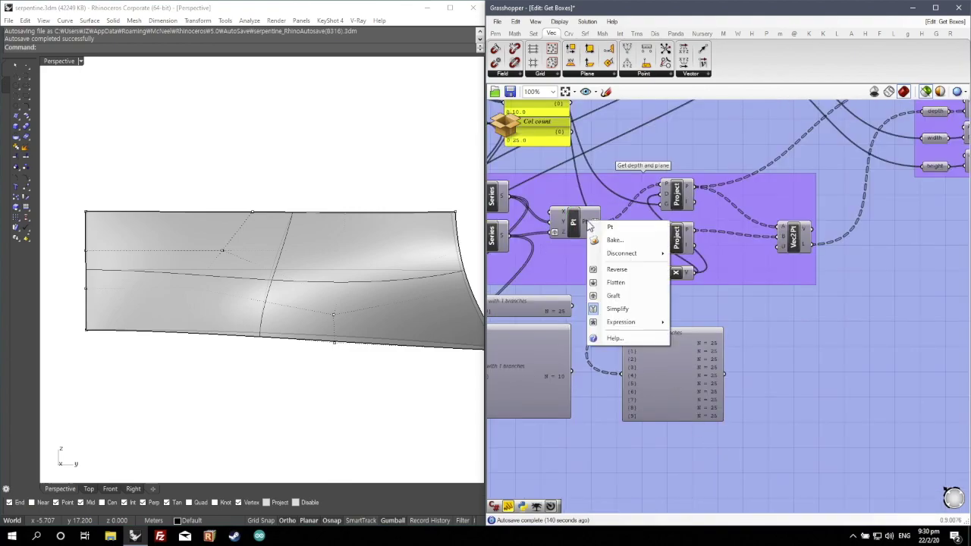
pyautogui.click(616, 310)
pyautogui.scroll(3, 630, 375)
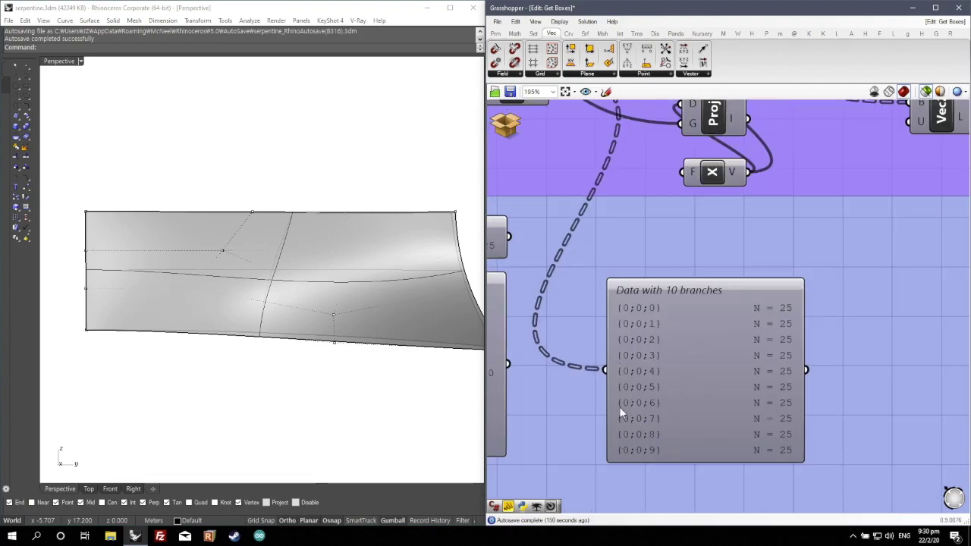
# - Apply Graft and Simplify to the output of the Pt component
pyautogui.scroll(1, 640, 464)
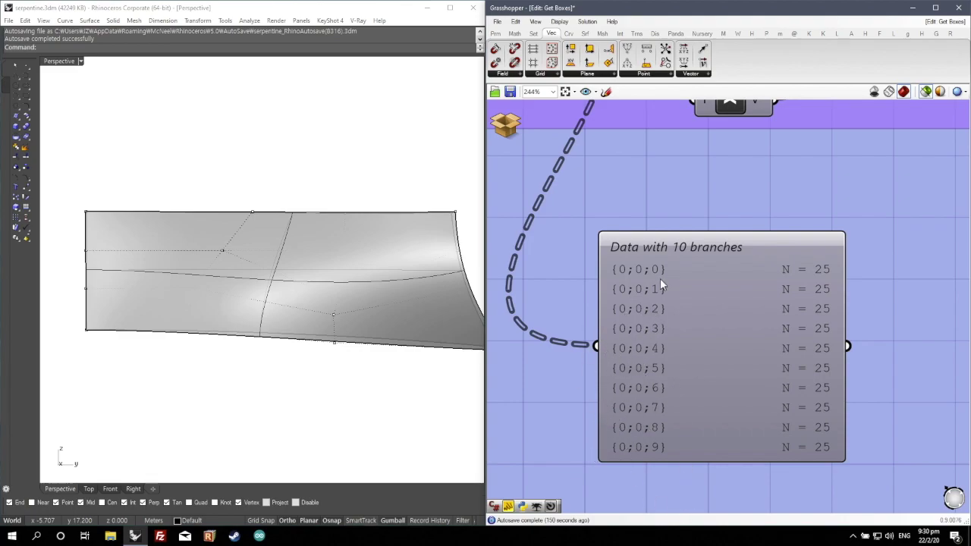
pyautogui.scroll(-2, 634, 427)
pyautogui.rightClick(558, 150)
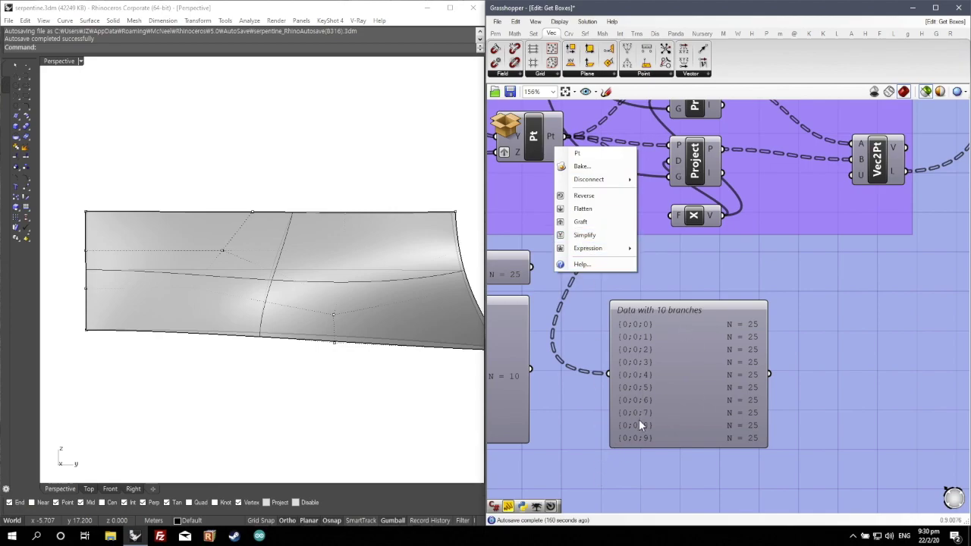
pyautogui.scroll(2, 605, 453)
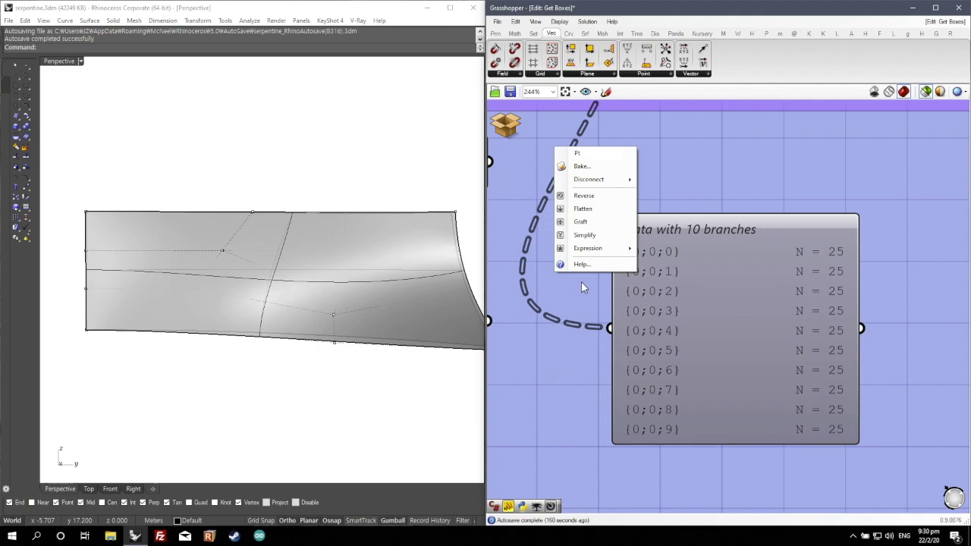
pyautogui.click(580, 222)
pyautogui.scroll(-2, 616, 357)
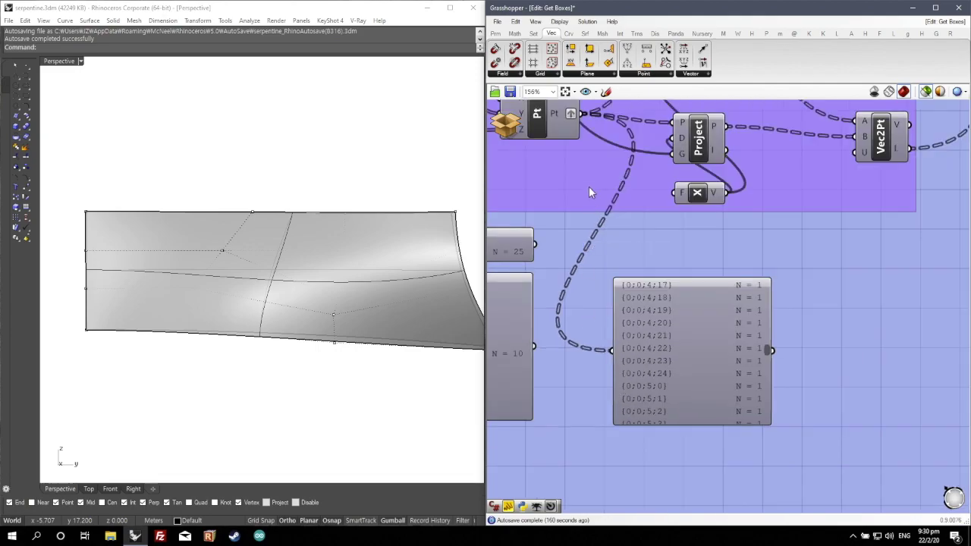
pyautogui.rightClick(565, 114)
pyautogui.click(586, 203)
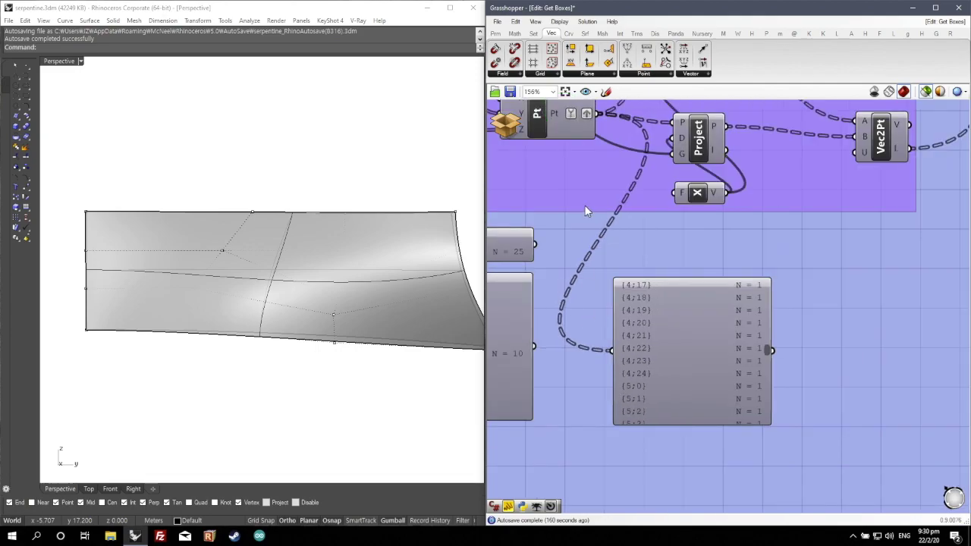
# - Examine the two-index branch paths and item counts of the grafted, simplified points through the viewer's list
pyautogui.scroll(3, 716, 347)
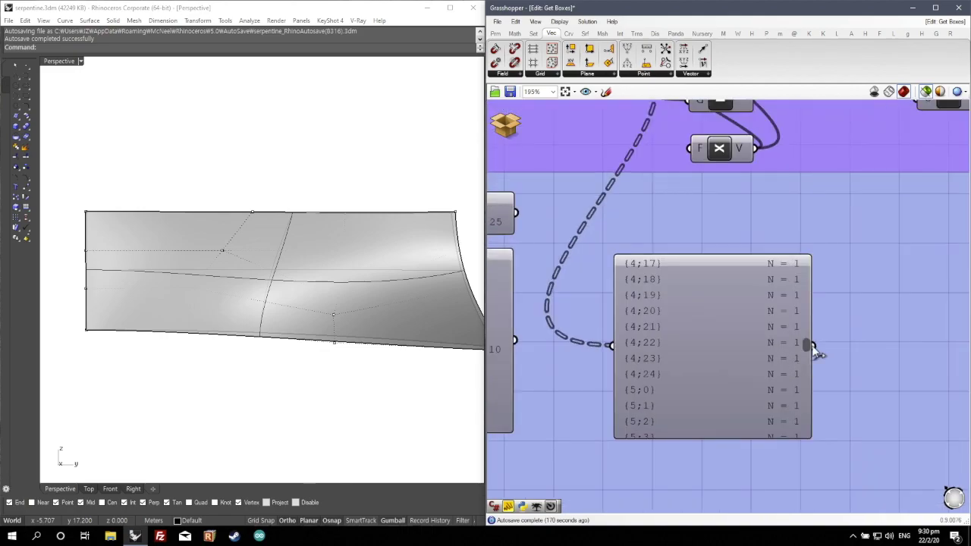
pyautogui.moveTo(804, 342); pyautogui.dragTo(813, 251)
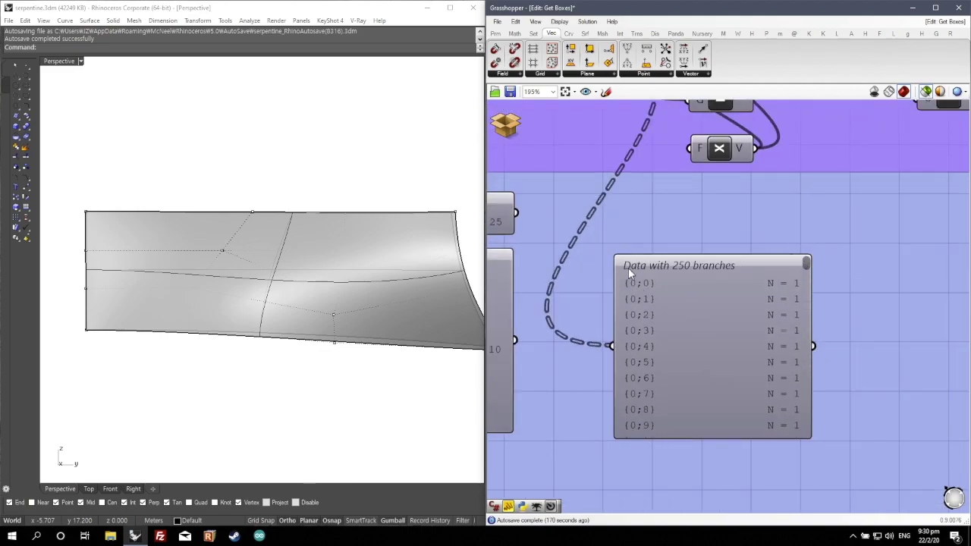
pyautogui.moveTo(603, 243); pyautogui.dragTo(827, 454)
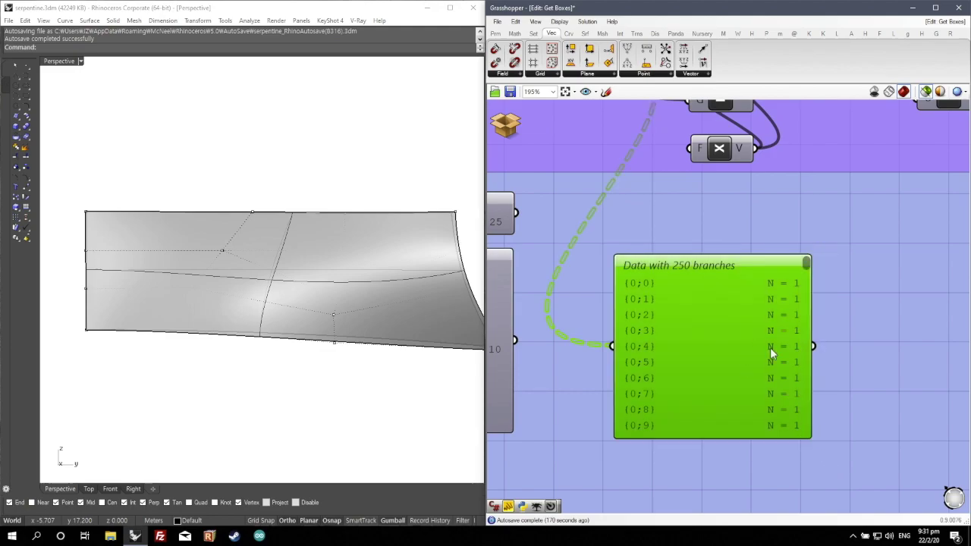
pyautogui.moveTo(807, 270); pyautogui.dragTo(832, 342)
pyautogui.click(644, 438)
pyautogui.scroll(2, 591, 444)
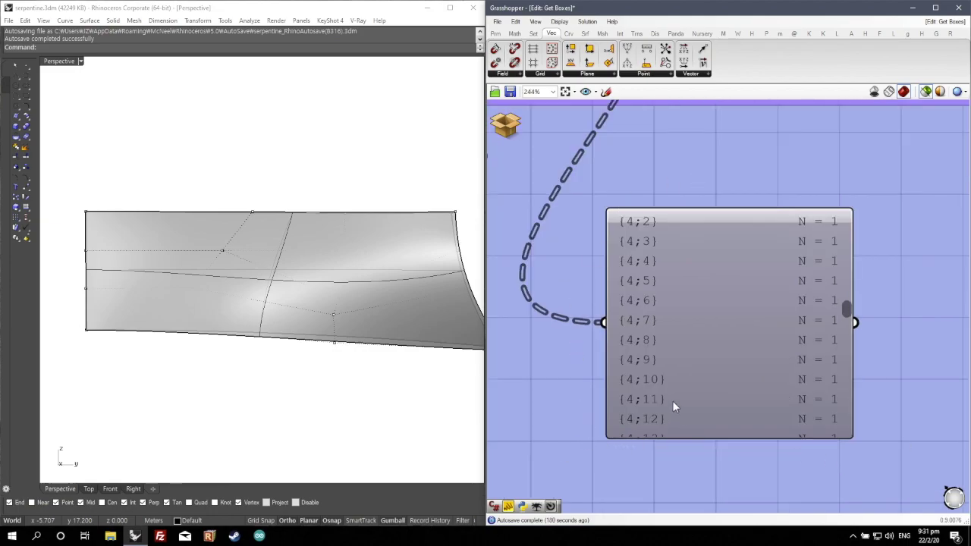
pyautogui.scroll(-4, 734, 414)
# - Preview the Pt component's point grid beside the surfaces and compare it with the branch paths in the viewer
pyautogui.click(619, 179)
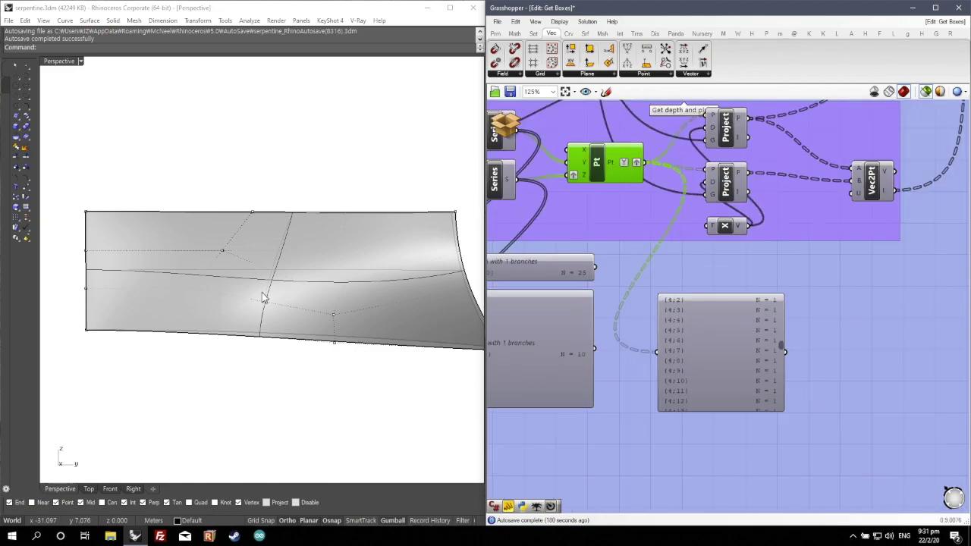
pyautogui.moveTo(261, 295); pyautogui.dragTo(322, 344, button='right')
pyautogui.scroll(2, 725, 379)
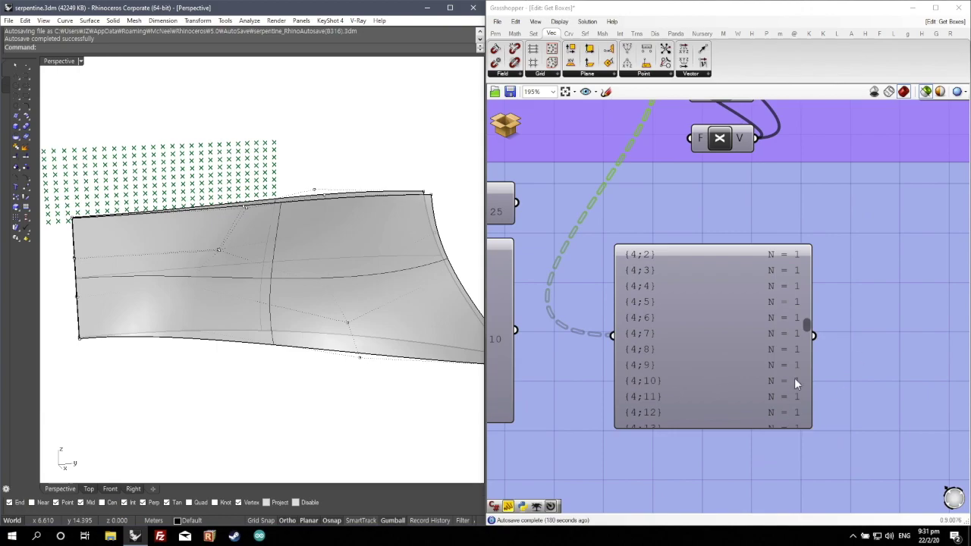
pyautogui.scroll(1, 789, 393)
pyautogui.moveTo(563, 463); pyautogui.dragTo(665, 405)
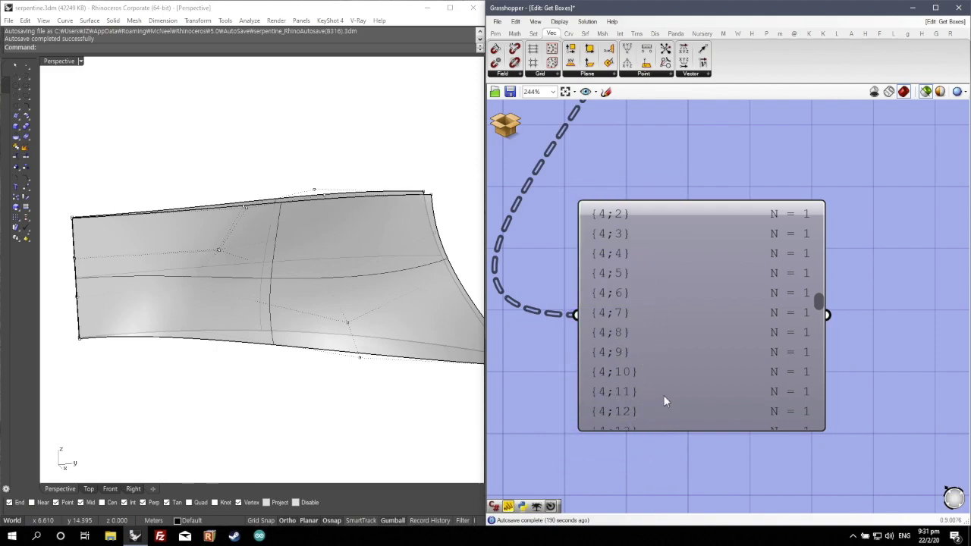
pyautogui.scroll(2, 616, 334)
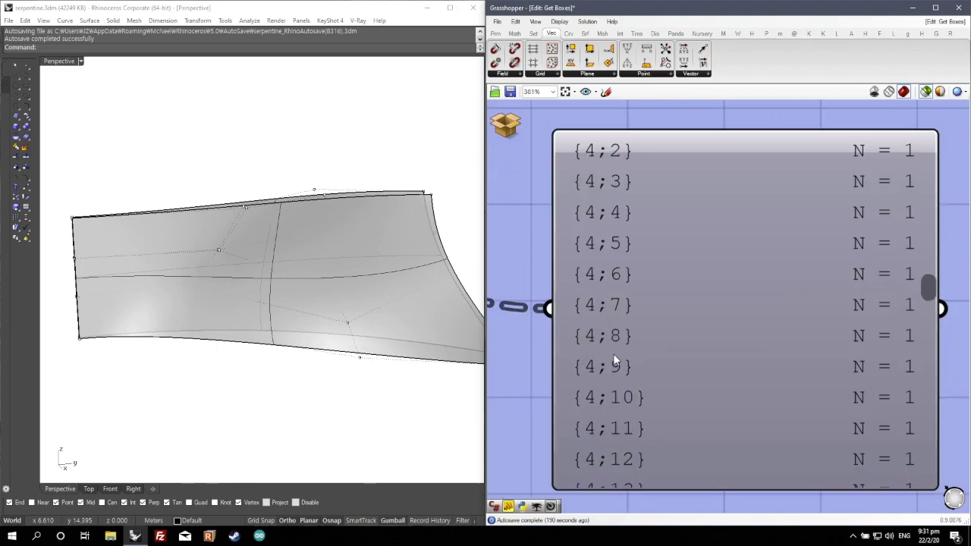
pyautogui.scroll(-2, 622, 373)
pyautogui.scroll(-3, 385, 354)
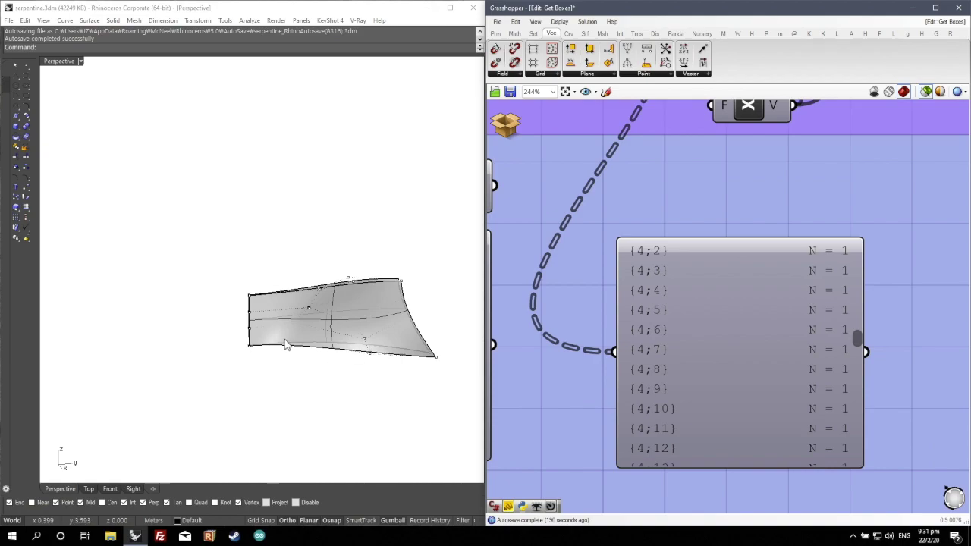
pyautogui.scroll(-4, 634, 390)
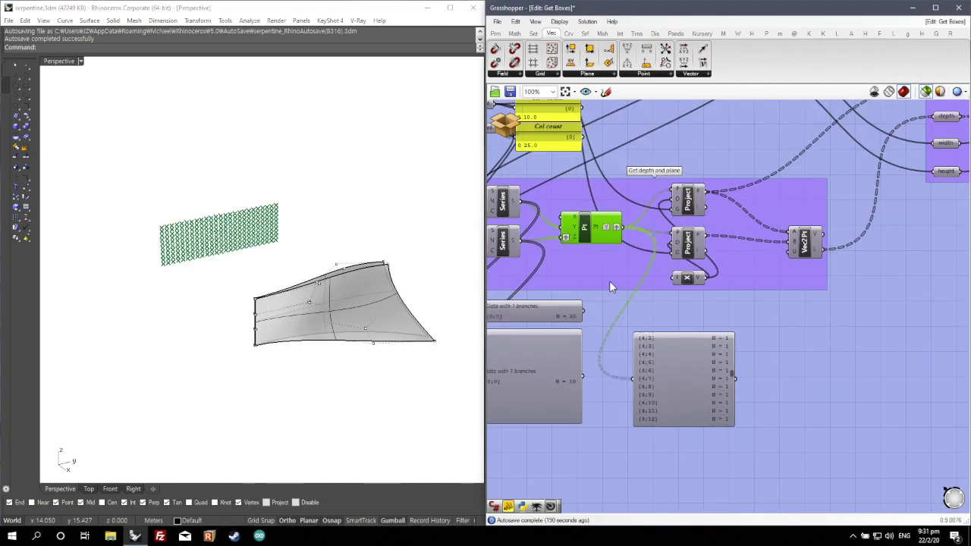
# - Turn off Graft and Simplify on the Pt component's output, checking the viewer's branch paths after each change
pyautogui.rightClick(604, 237)
pyautogui.click(629, 304)
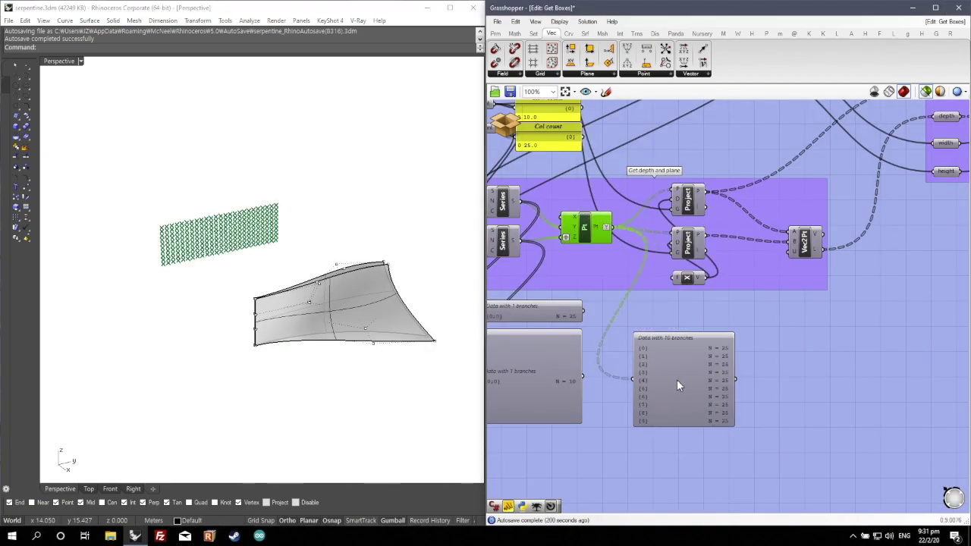
pyautogui.scroll(3, 683, 364)
pyautogui.scroll(-2, 656, 316)
pyautogui.rightClick(572, 187)
pyautogui.click(597, 261)
pyautogui.scroll(3, 652, 414)
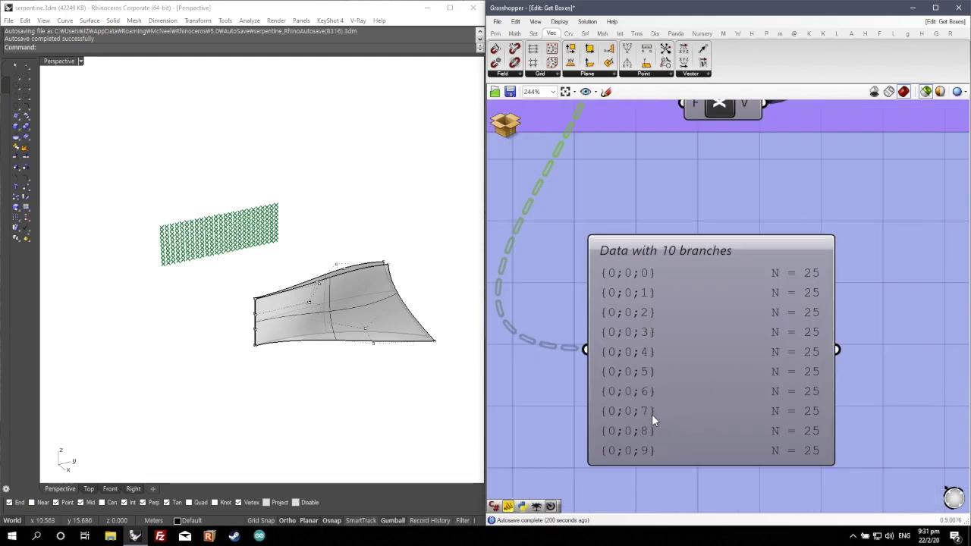
# - Graft and simplify the Pt component's output again and check the branch paths in the viewer
pyautogui.scroll(-2, 609, 274)
pyautogui.rightClick(559, 152)
pyautogui.click(580, 218)
pyautogui.scroll(-5, 705, 372)
pyautogui.rightClick(557, 143)
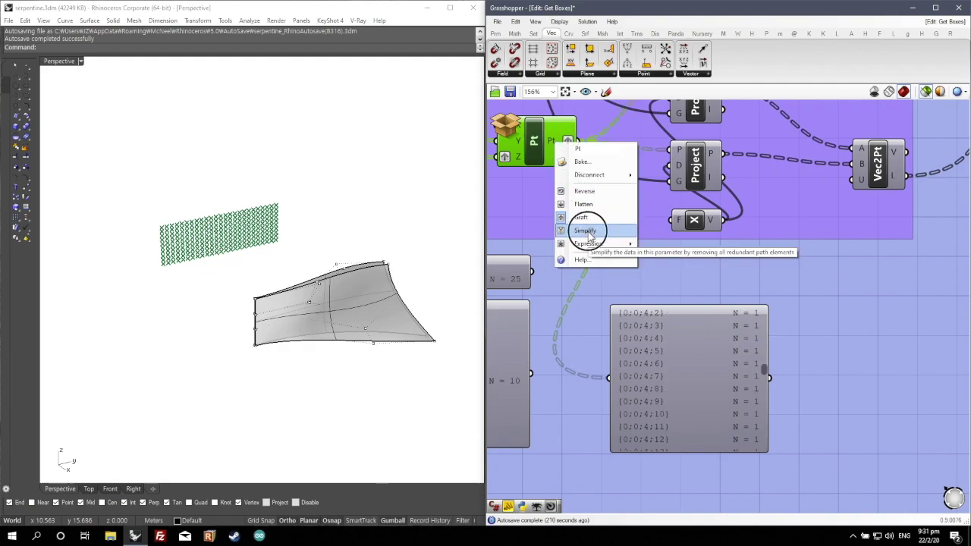
pyautogui.click(587, 231)
pyautogui.scroll(-2, 615, 376)
pyautogui.scroll(4, 686, 402)
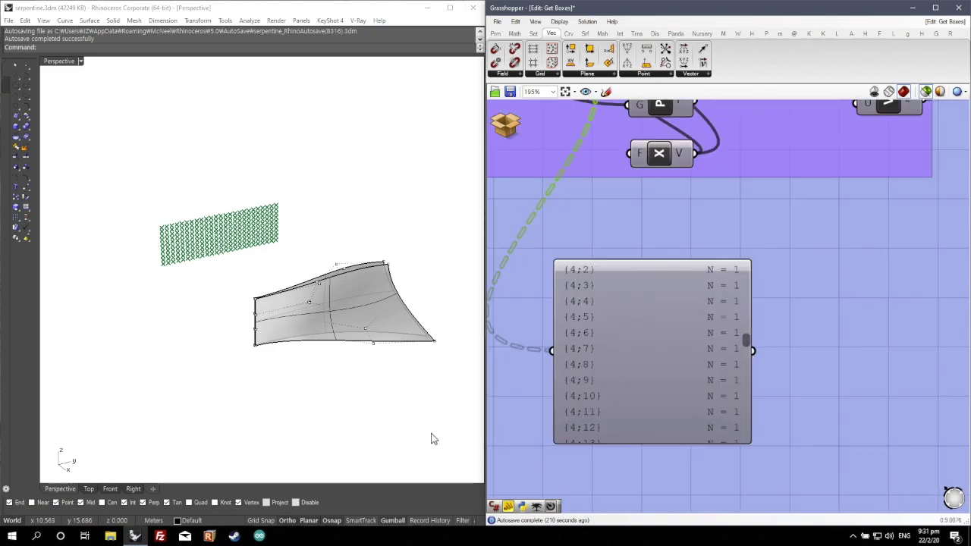
# - Inspect the point grid's offset from the surfaces and the locally defined X coordinate of the Pt component
pyautogui.moveTo(221, 341); pyautogui.dragTo(251, 387, button='right')
pyautogui.scroll(-2, 719, 404)
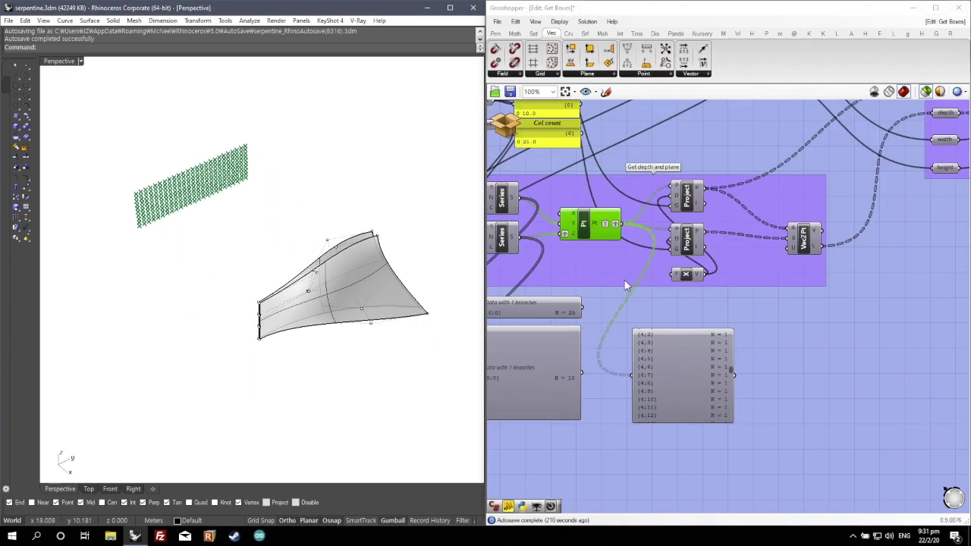
pyautogui.scroll(3, 611, 247)
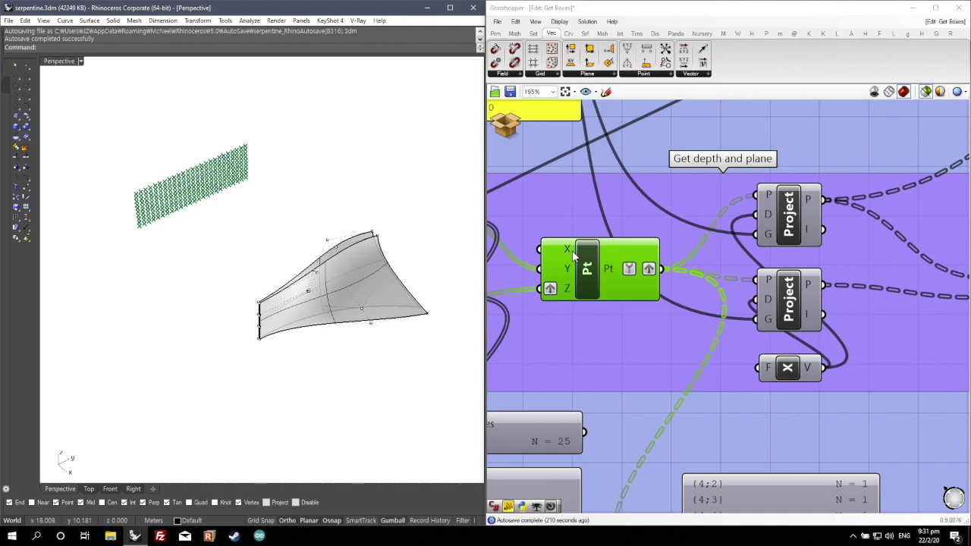
pyautogui.moveTo(570, 249)
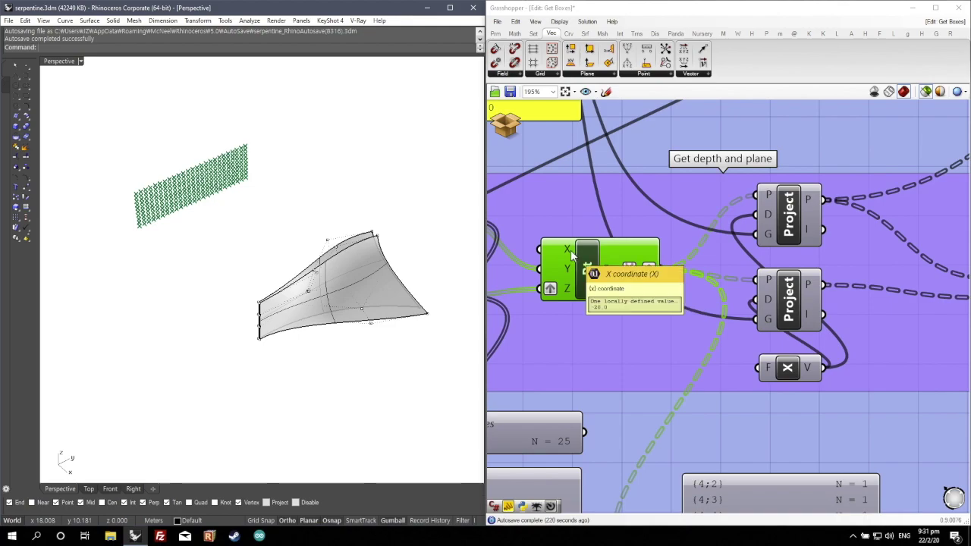
pyautogui.scroll(-2, 571, 249)
# - Preview the points of both Project components together with the Pt grid to see how they land on the two surfaces
pyautogui.click(711, 239)
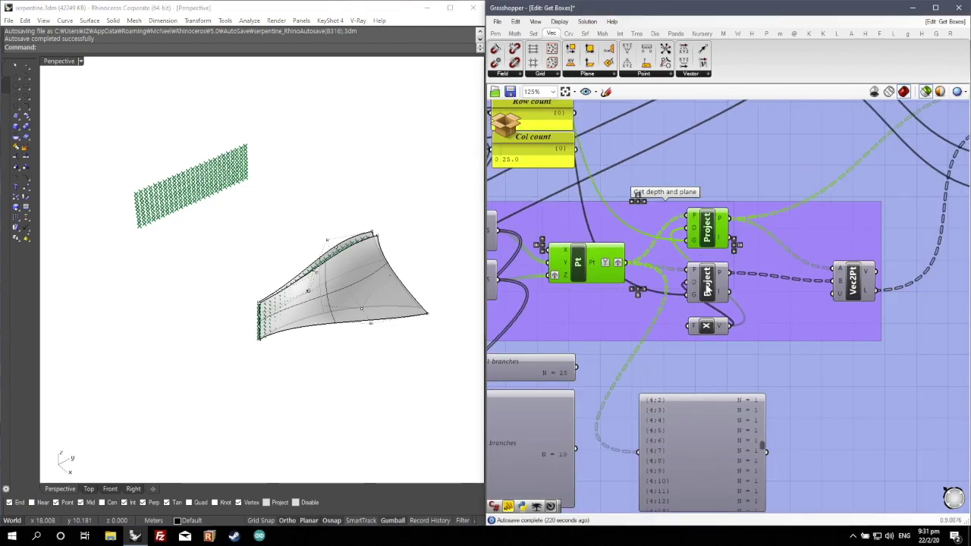
pyautogui.keyDown('shift'); pyautogui.click(704, 296); pyautogui.keyUp('shift')
pyautogui.moveTo(370, 301); pyautogui.dragTo(277, 304, button='right')
pyautogui.scroll(-3, 817, 288)
pyautogui.scroll(4, 779, 285)
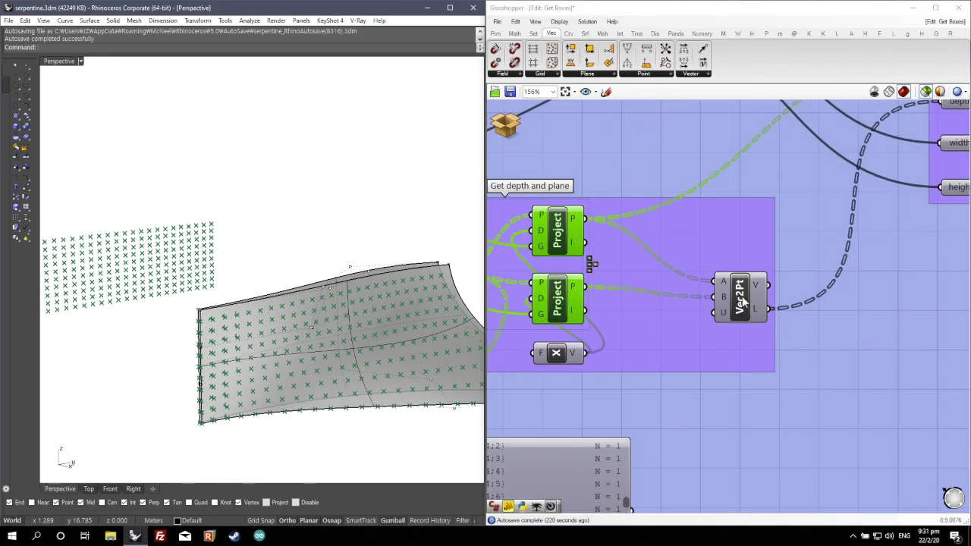
# - Examine the projected point pairs at the surfaces' edge and how Vec2Pt's length feeds depth in the create box group
pyautogui.click(744, 302)
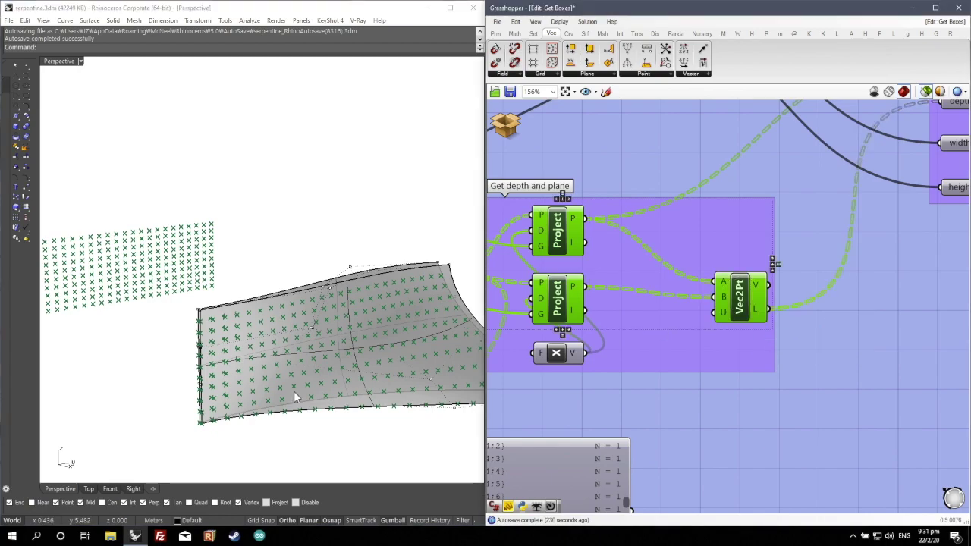
pyautogui.scroll(6, 193, 425)
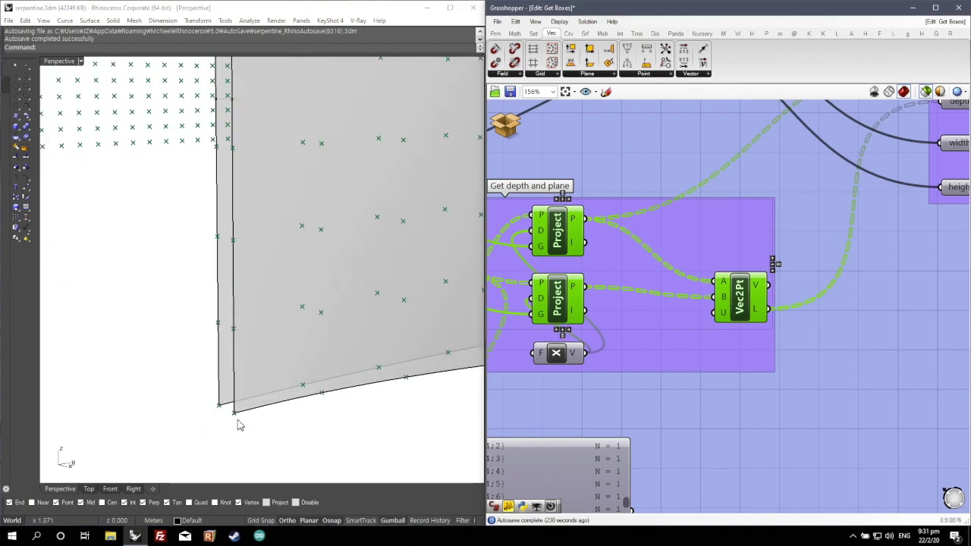
pyautogui.hotkey('ctrl', '1')
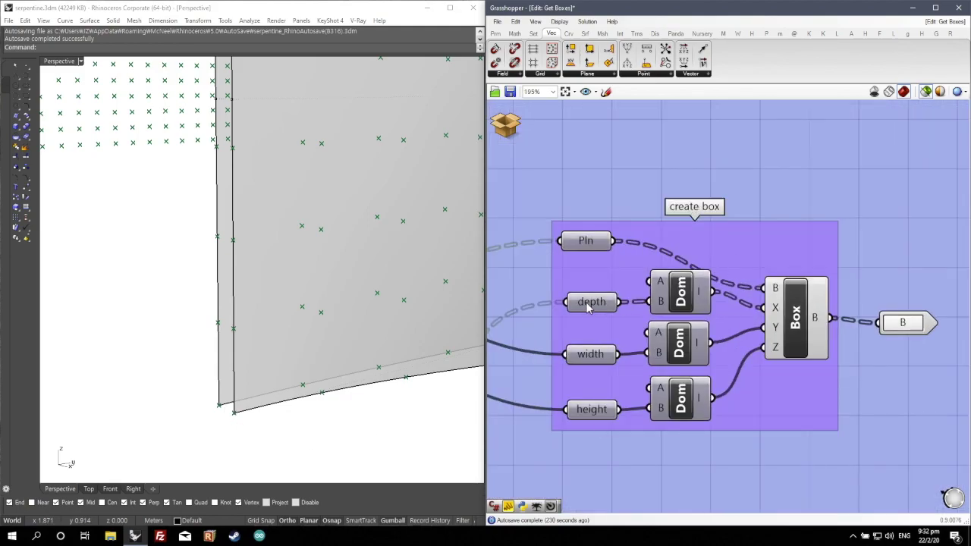
pyautogui.scroll(-4, 590, 306)
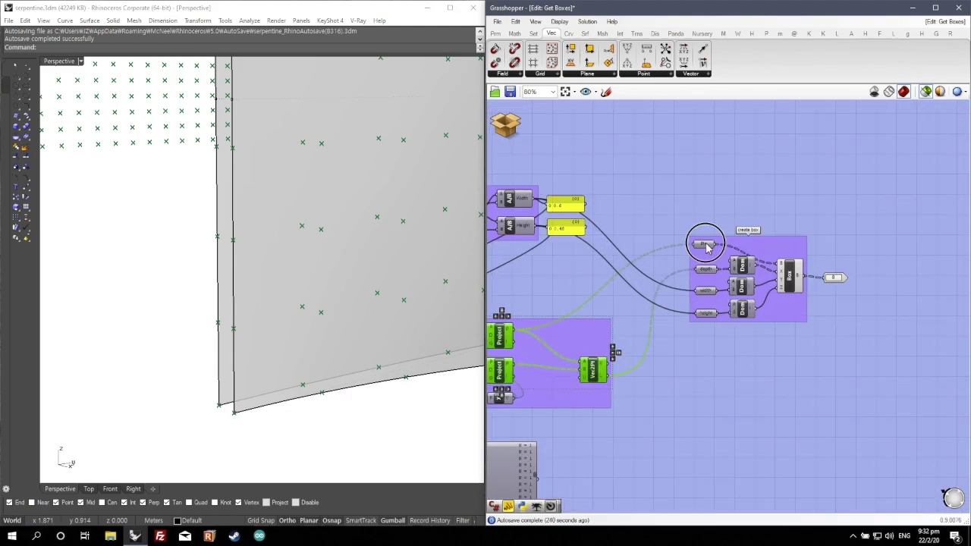
# - Preview the first Project component's points that feed the box plane, and the boxes made by the Box component
pyautogui.hotkey('ctrl', '2')
pyautogui.moveTo(321, 364); pyautogui.dragTo(265, 368, button='right')
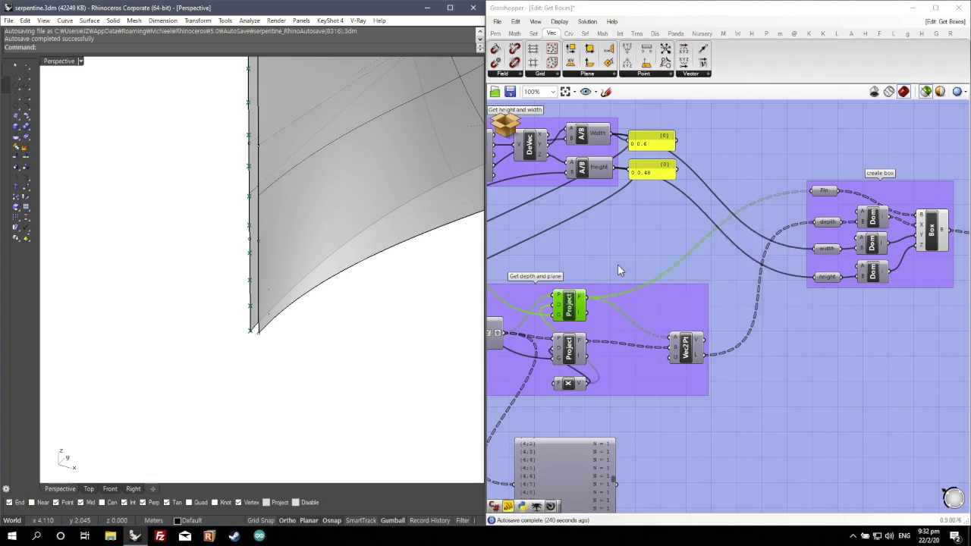
pyautogui.moveTo(783, 157); pyautogui.dragTo(781, 136)
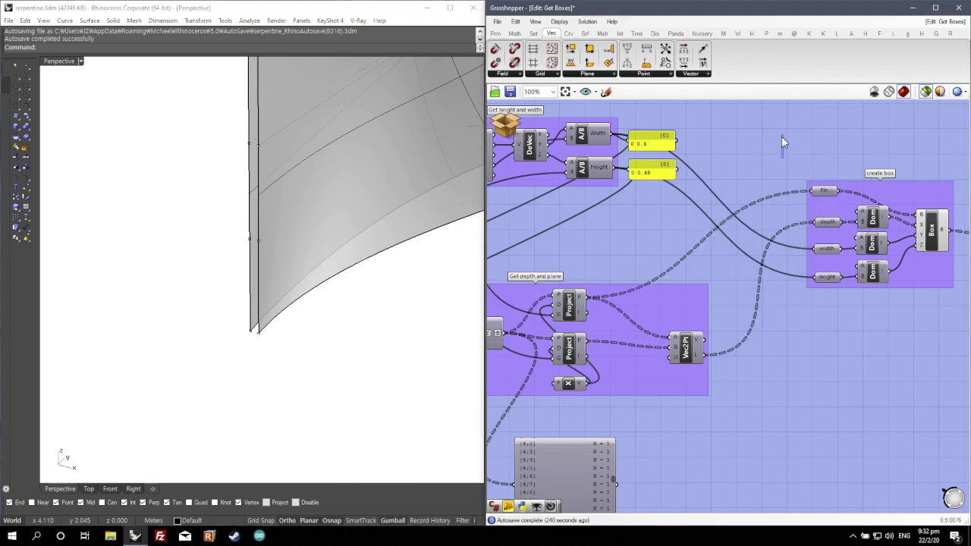
pyautogui.click(930, 235)
pyautogui.moveTo(174, 385); pyautogui.dragTo(302, 311, button='right')
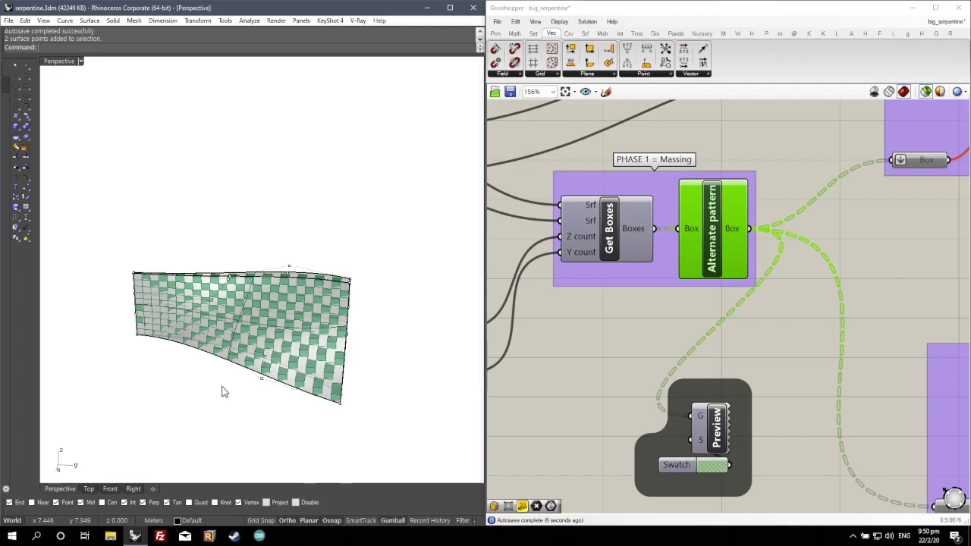
# - Inspect the checkered boxes on the model, and open the Alternate pattern cluster to examine its alternating-path group and path grid panel
pyautogui.moveTo(221, 390); pyautogui.dragTo(203, 375, button='right')
pyautogui.moveTo(141, 377); pyautogui.dragTo(223, 377, button='right')
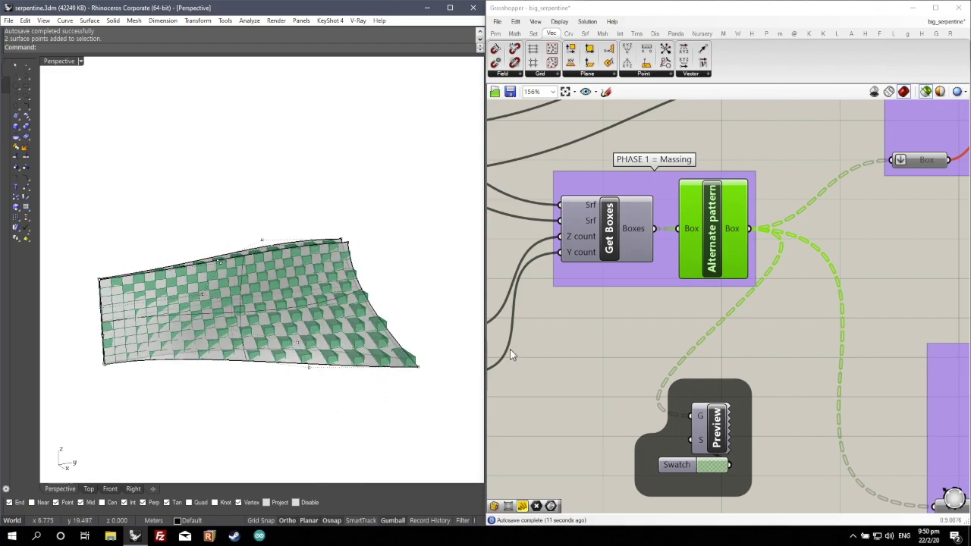
pyautogui.doubleClick(710, 233)
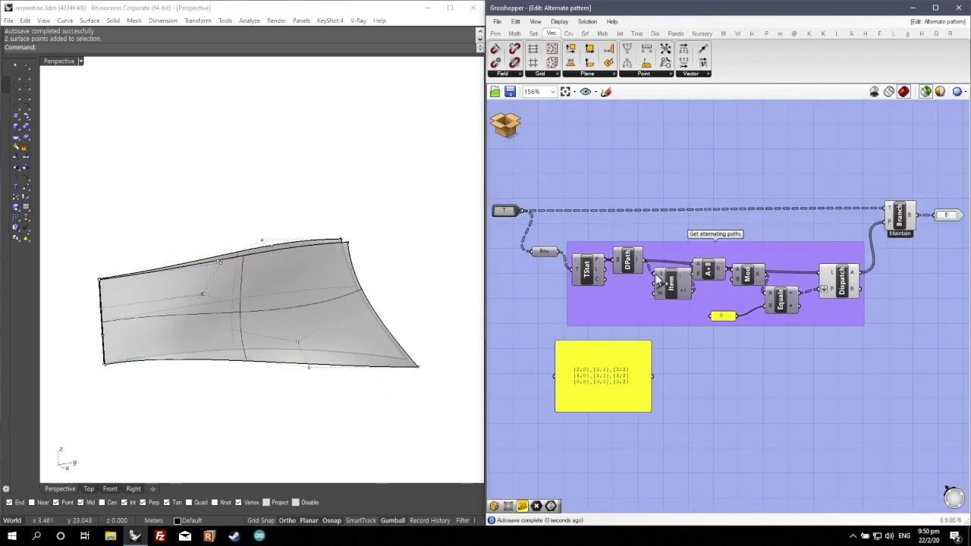
pyautogui.scroll(3, 541, 408)
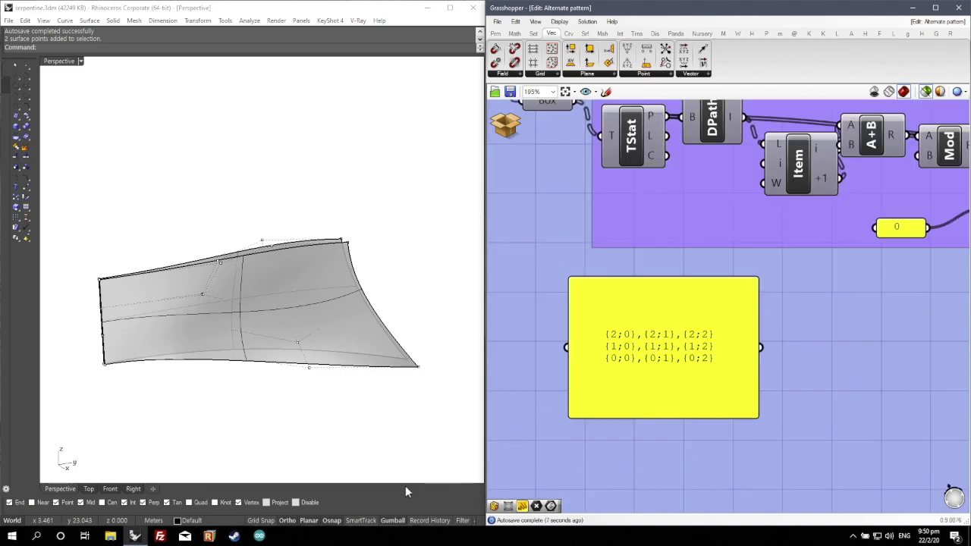
pyautogui.scroll(-2, 600, 370)
pyautogui.scroll(-2, 568, 271)
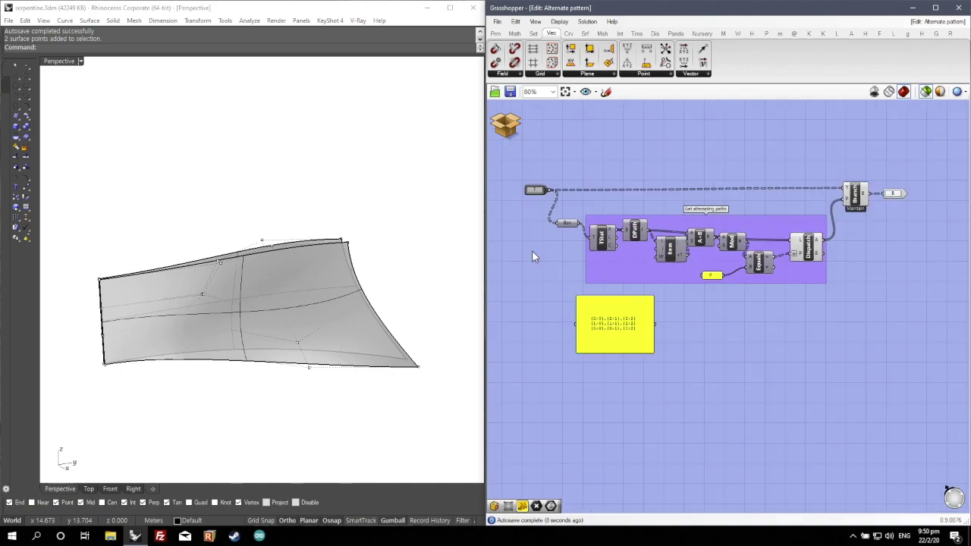
# - Preview all boxes from the Box parameter and compare the wall's corner boxes with the path grid panel
pyautogui.click(567, 223)
pyautogui.moveTo(183, 358); pyautogui.dragTo(124, 376, button='right')
pyautogui.scroll(3, 114, 402)
pyautogui.moveTo(97, 420); pyautogui.dragTo(210, 301)
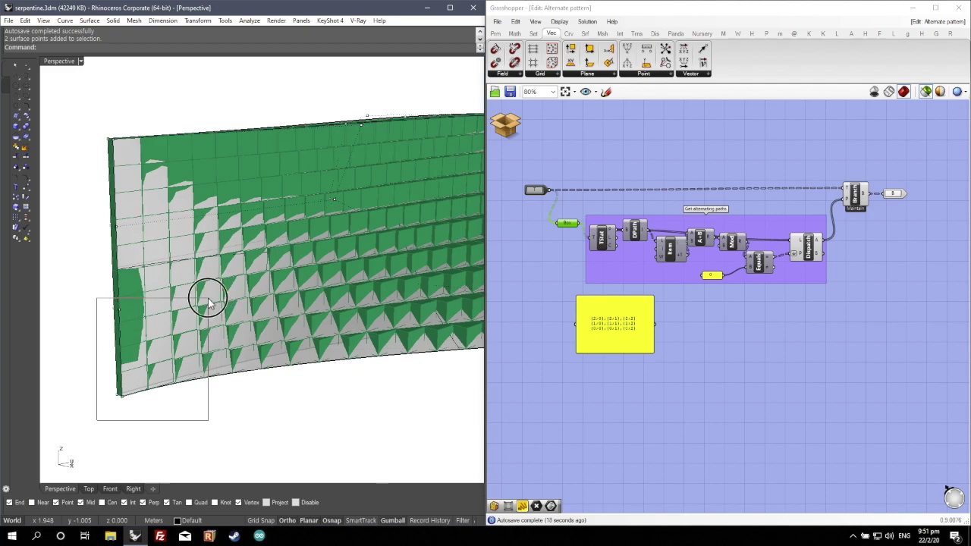
pyautogui.moveTo(210, 302); pyautogui.dragTo(209, 300)
pyautogui.scroll(5, 604, 322)
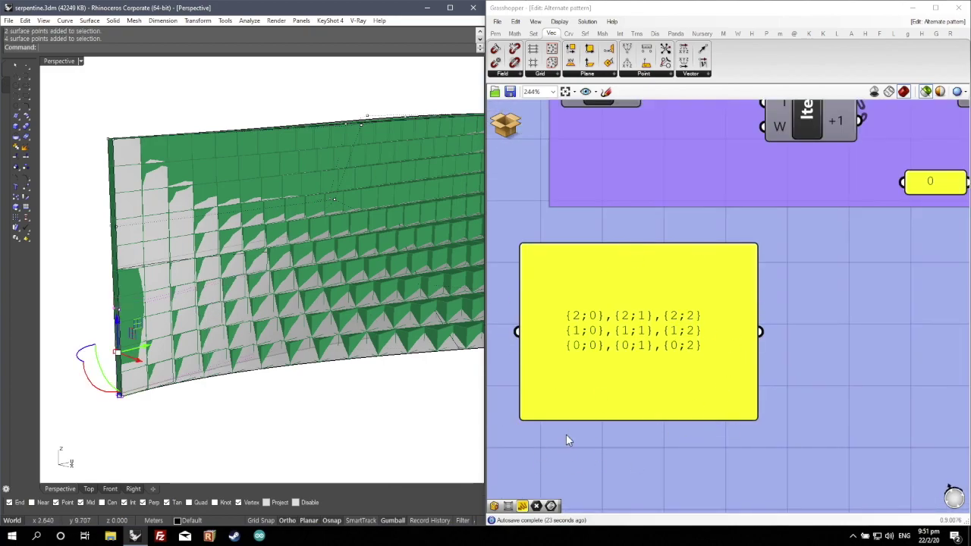
pyautogui.scroll(-1, 785, 467)
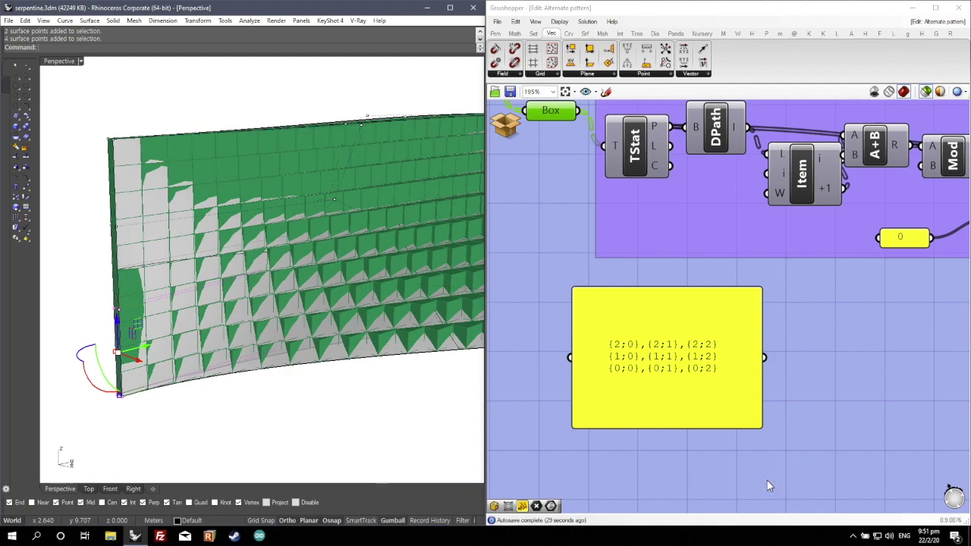
pyautogui.scroll(1, 583, 491)
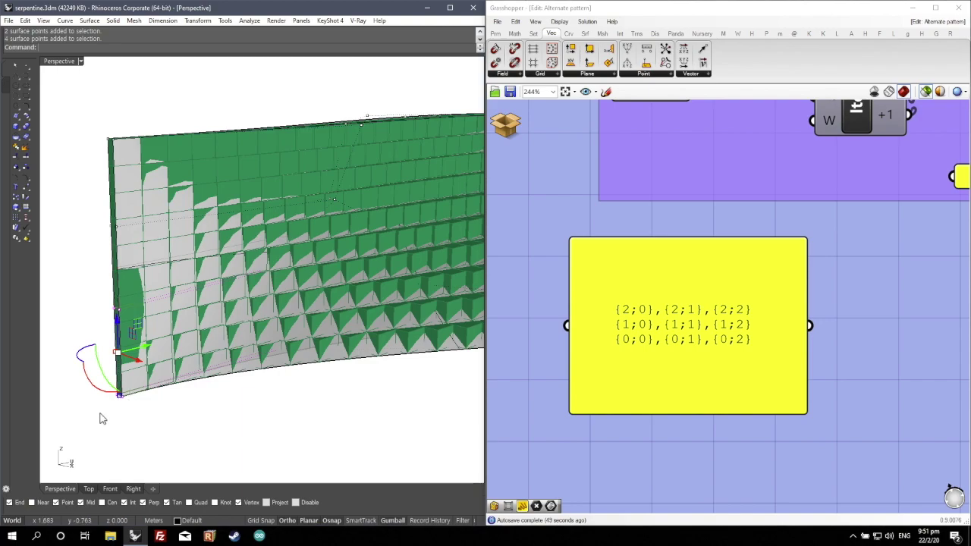
# - Compare the alternating boxes output by the Branch component with the full set in the Box parameter
pyautogui.scroll(-5, 115, 426)
pyautogui.scroll(-4, 538, 380)
pyautogui.click(914, 199)
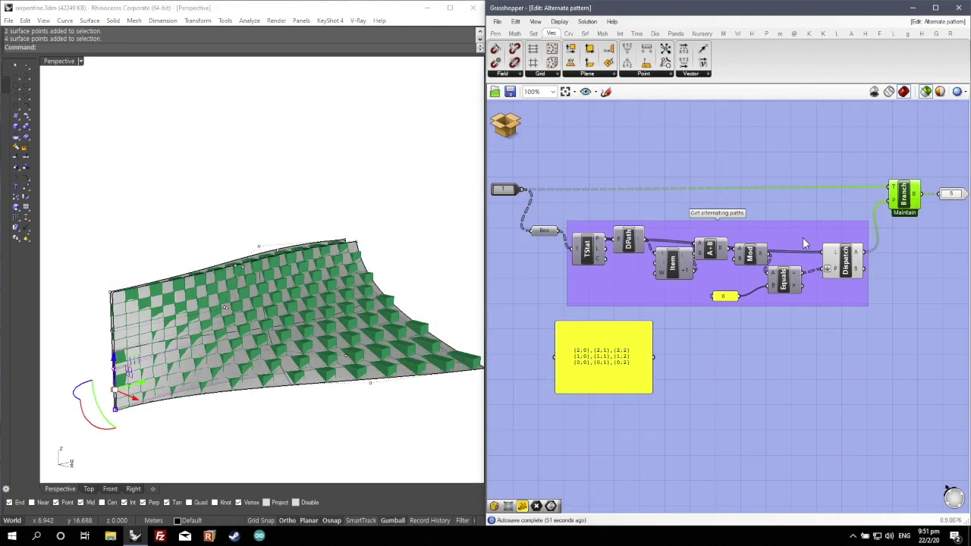
pyautogui.moveTo(321, 364); pyautogui.dragTo(463, 347, button='right')
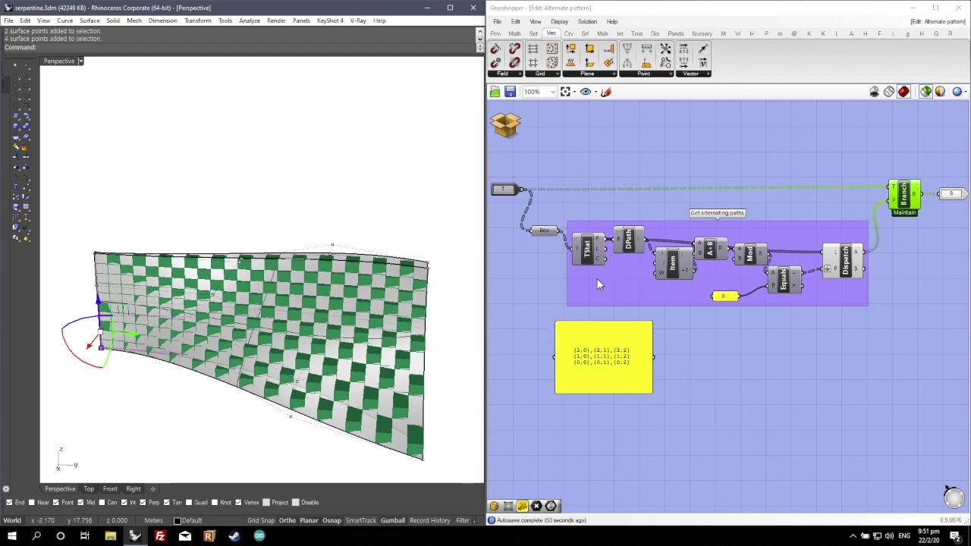
pyautogui.scroll(1, 574, 301)
pyautogui.click(535, 213)
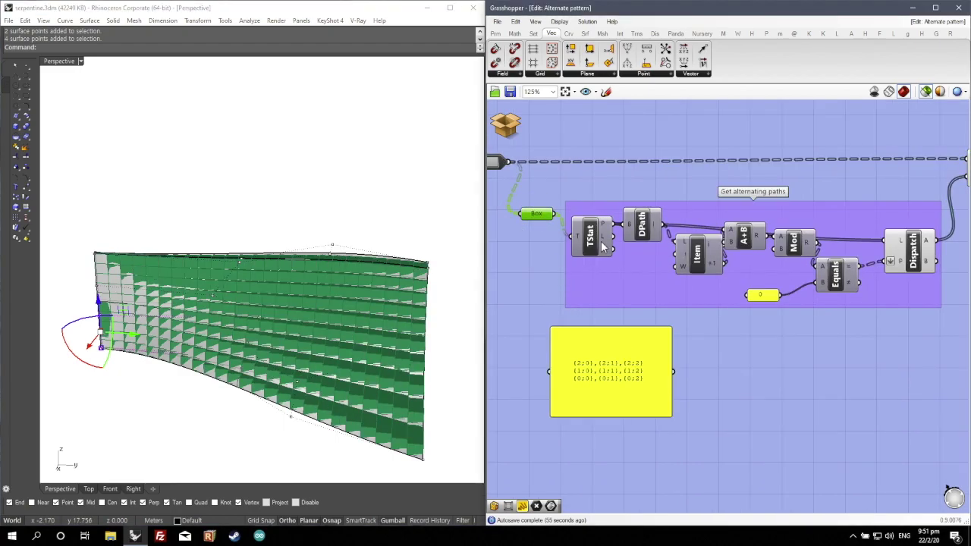
# - Examine TStat's paths output and the branch path indices that DPath extracts from it
pyautogui.click(591, 239)
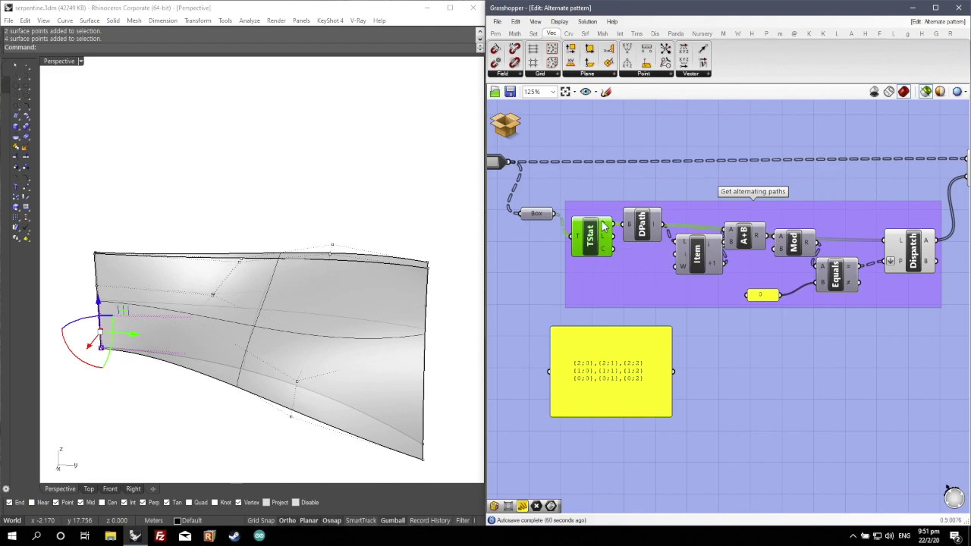
pyautogui.moveTo(604, 226)
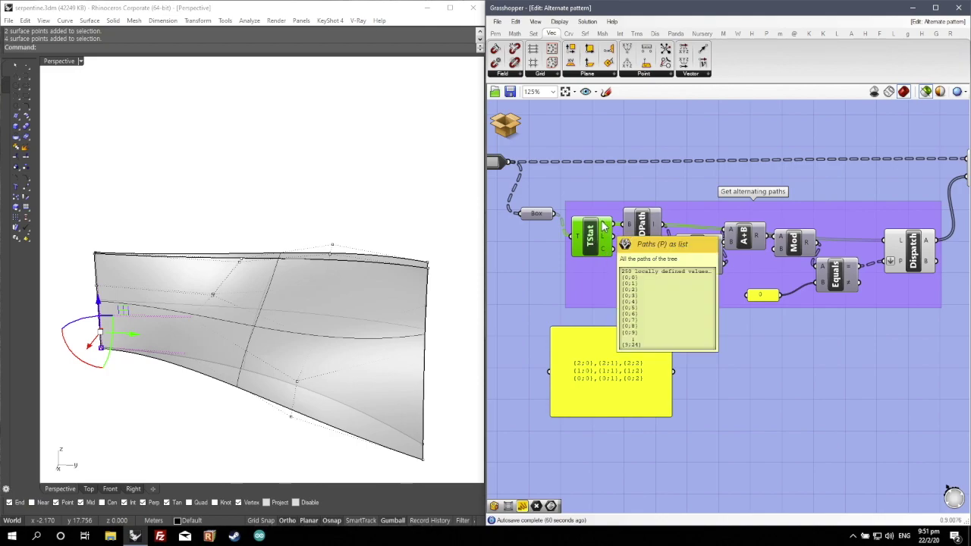
pyautogui.scroll(2, 652, 214)
pyautogui.moveTo(661, 230)
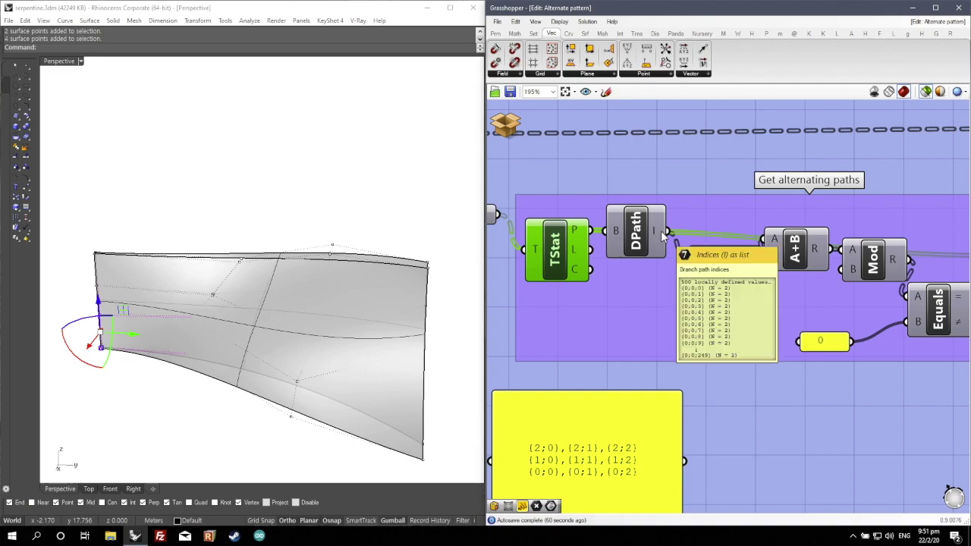
# - Examine the Item component's outputs, including the +1 item, that feed the A+B addition
pyautogui.click(702, 279)
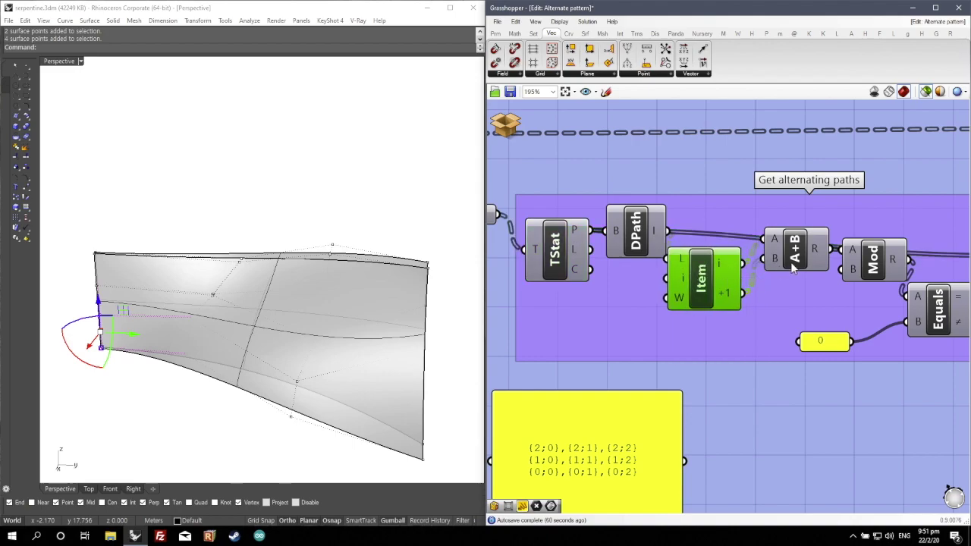
pyautogui.scroll(1, 792, 265)
pyautogui.scroll(-2, 685, 274)
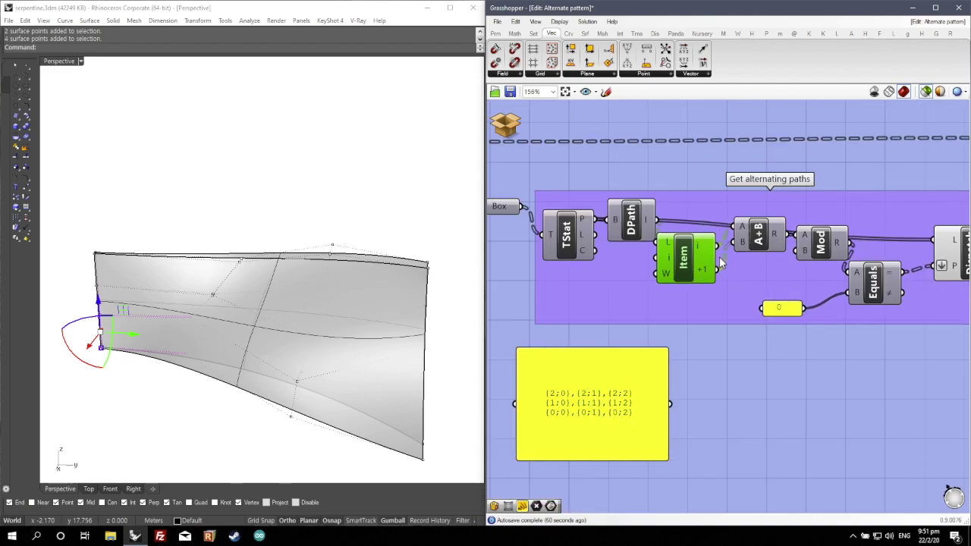
pyautogui.scroll(1, 723, 263)
pyautogui.moveTo(706, 278)
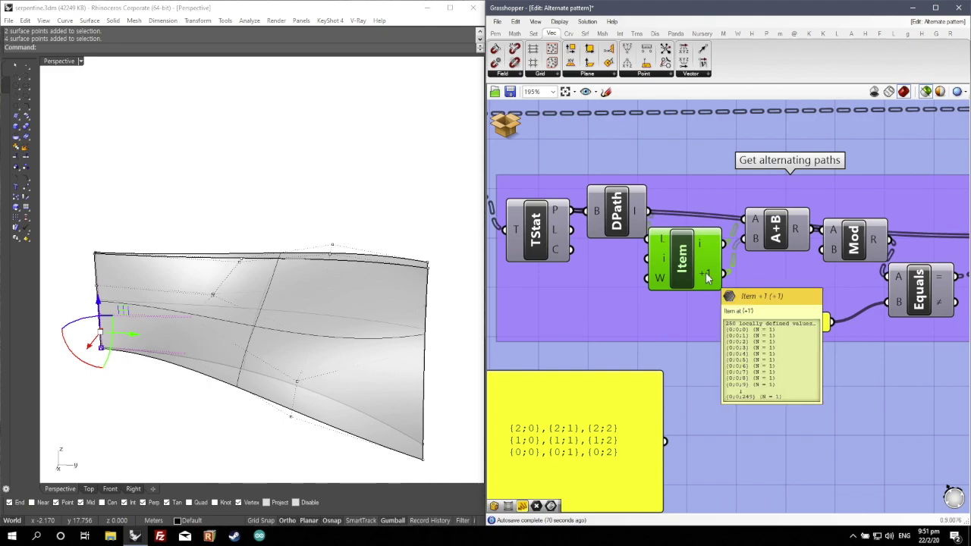
pyautogui.scroll(-2, 710, 270)
pyautogui.scroll(2, 728, 251)
# - Shift A+B into line with Mod, and inspect the divisor input of Mod
pyautogui.click(730, 247)
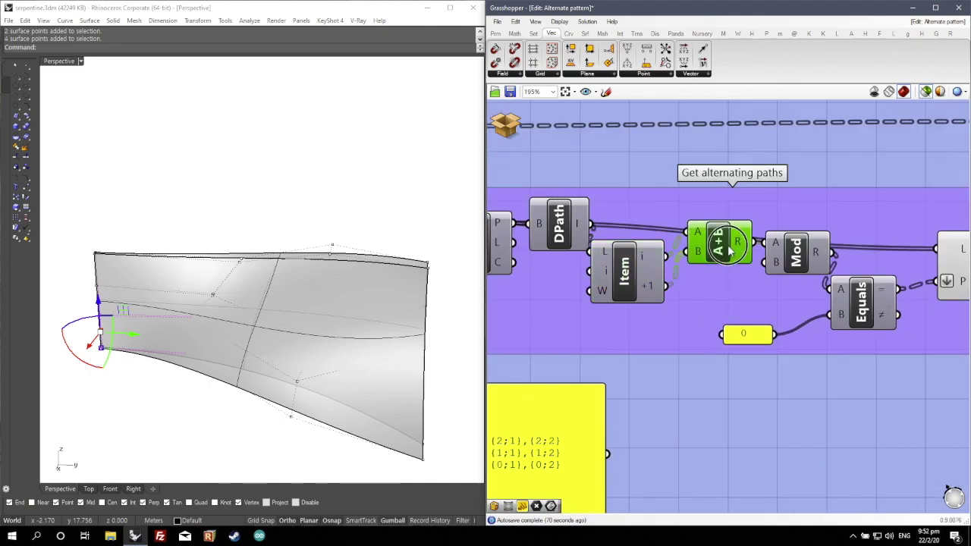
pyautogui.moveTo(730, 246); pyautogui.dragTo(720, 257)
pyautogui.keyDown('shift'); pyautogui.click(799, 257); pyautogui.keyUp('shift')
pyautogui.moveTo(779, 265)
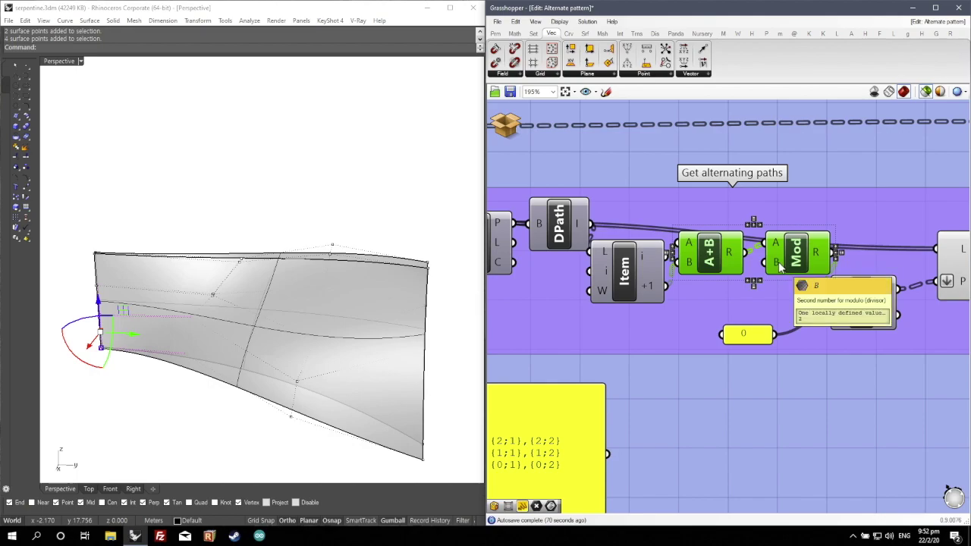
pyautogui.moveTo(666, 307); pyautogui.dragTo(539, 304, button='right')
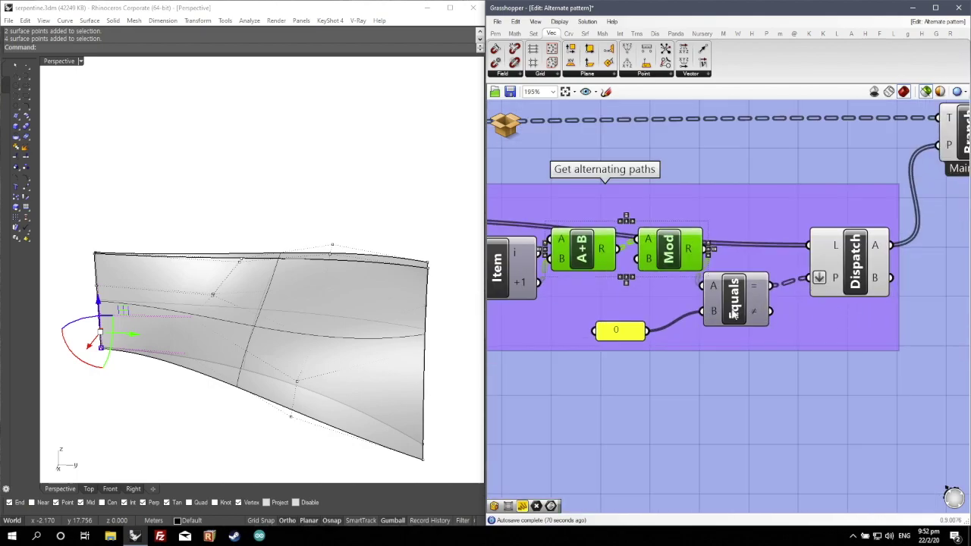
# - Inspect the Equals component's equality output, which compares the Mod result with the 0 panel
pyautogui.click(779, 288)
pyautogui.moveTo(779, 288)
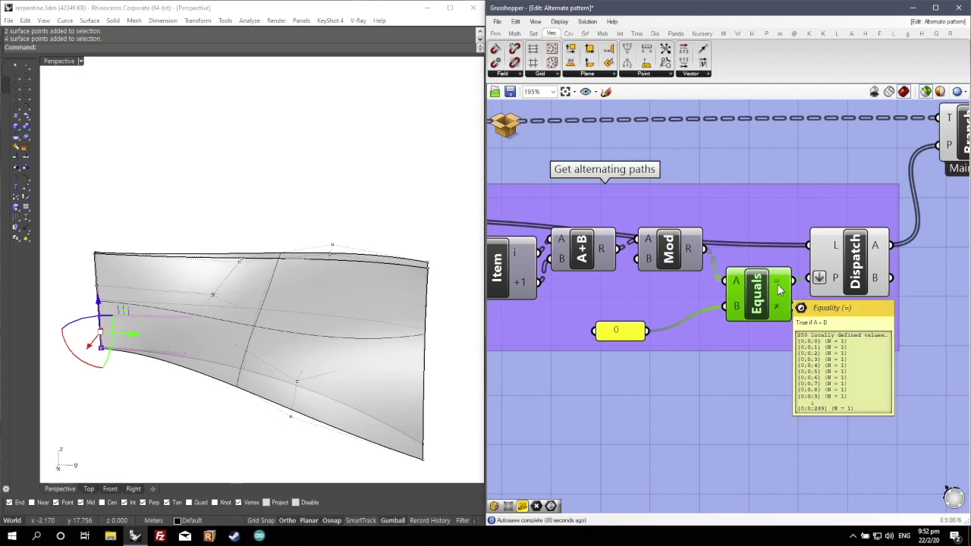
pyautogui.moveTo(756, 300); pyautogui.dragTo(747, 302)
pyautogui.scroll(-1, 684, 319)
pyautogui.scroll(1, 721, 301)
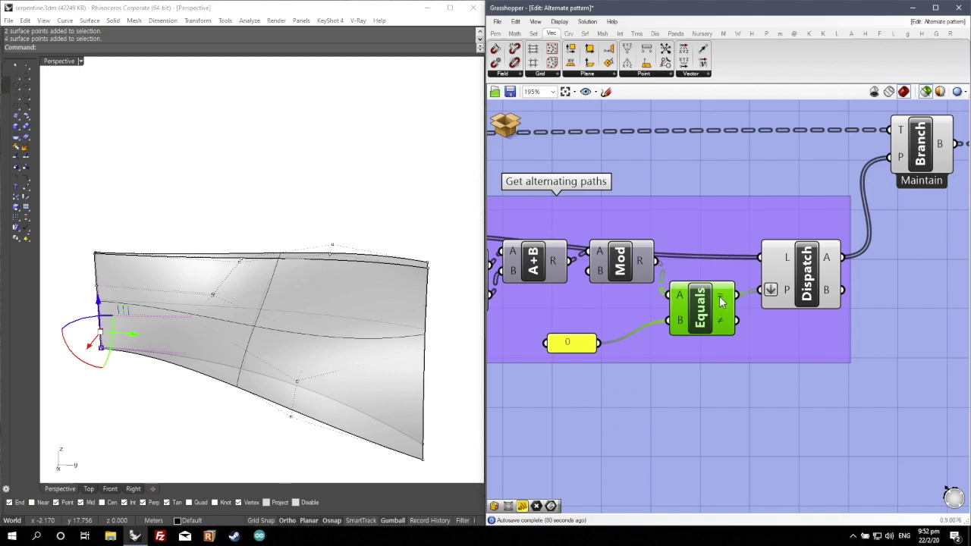
pyautogui.moveTo(721, 302)
# - Raise the Dispatch component within the alternating paths group and inspect its A output
pyautogui.moveTo(804, 296); pyautogui.dragTo(823, 256)
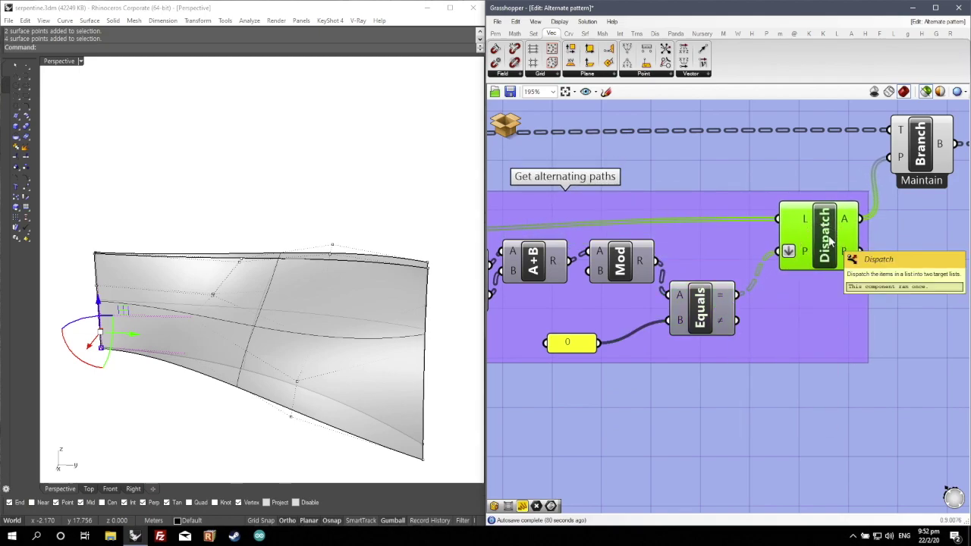
pyautogui.moveTo(831, 237); pyautogui.dragTo(828, 244)
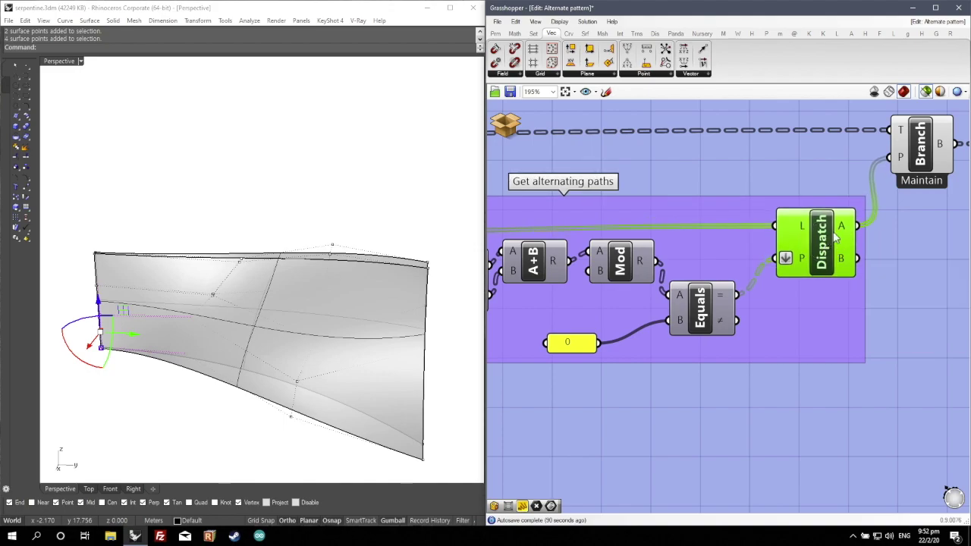
pyautogui.moveTo(840, 236)
# - Preview the Branch component's alternating boxes on the wall in the Perspective view
pyautogui.click(925, 155)
pyautogui.scroll(-3, 275, 343)
pyautogui.scroll(5, 275, 344)
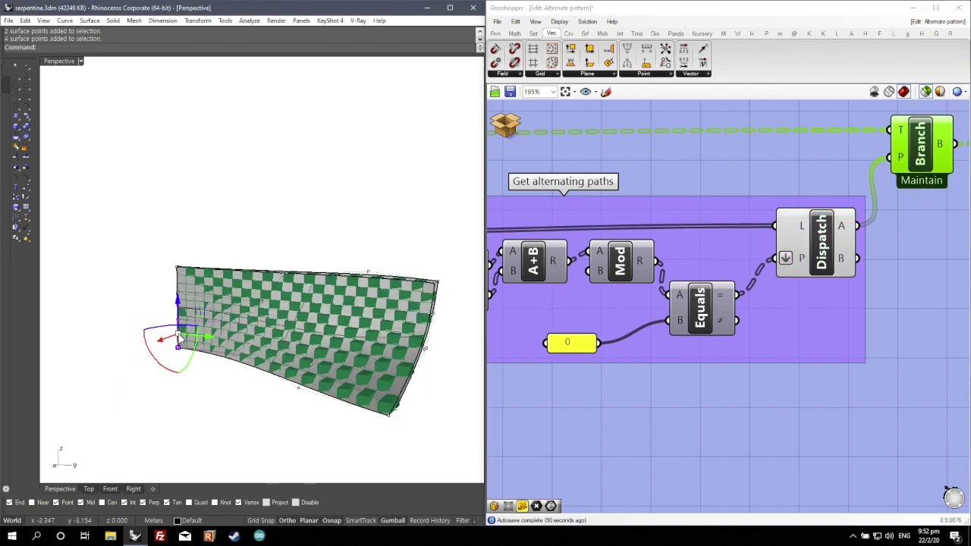
pyautogui.scroll(-4, 303, 357)
pyautogui.scroll(2, 315, 374)
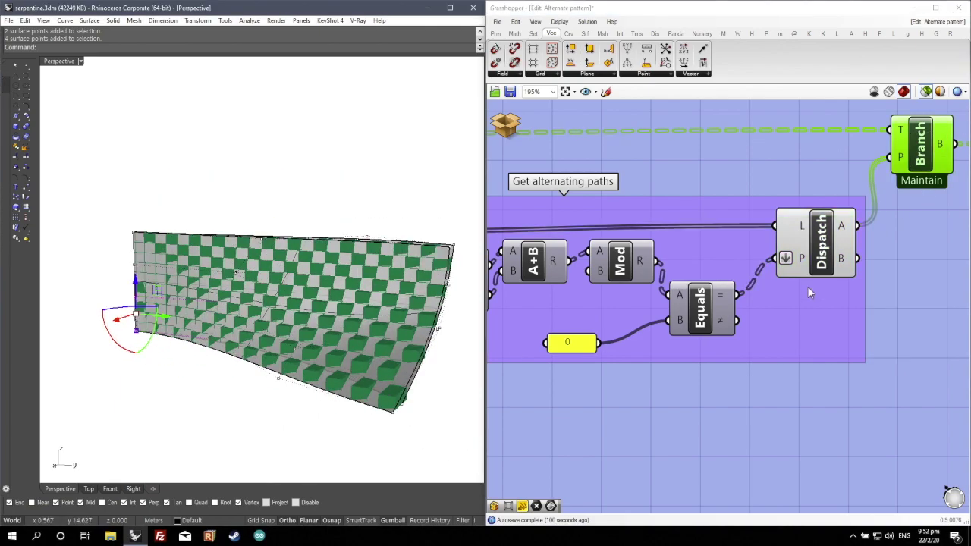
# - Try Dispatch's B output as the Branch component's path input, and restore the A output connection
pyautogui.moveTo(860, 262); pyautogui.dragTo(897, 157)
pyautogui.moveTo(326, 356); pyautogui.dragTo(363, 383, button='right')
pyautogui.moveTo(857, 225); pyautogui.dragTo(891, 158)
pyautogui.moveTo(860, 258); pyautogui.dragTo(895, 159)
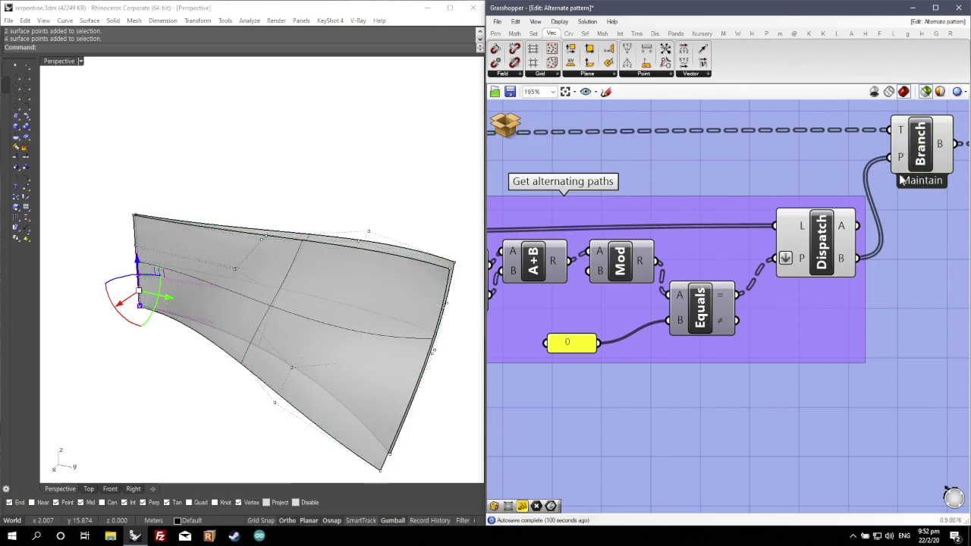
pyautogui.moveTo(855, 226); pyautogui.dragTo(885, 192)
# - Leave the Alternate pattern cluster and return to the big_serpentine definition
pyautogui.scroll(-1, 891, 160)
pyautogui.scroll(1, 880, 173)
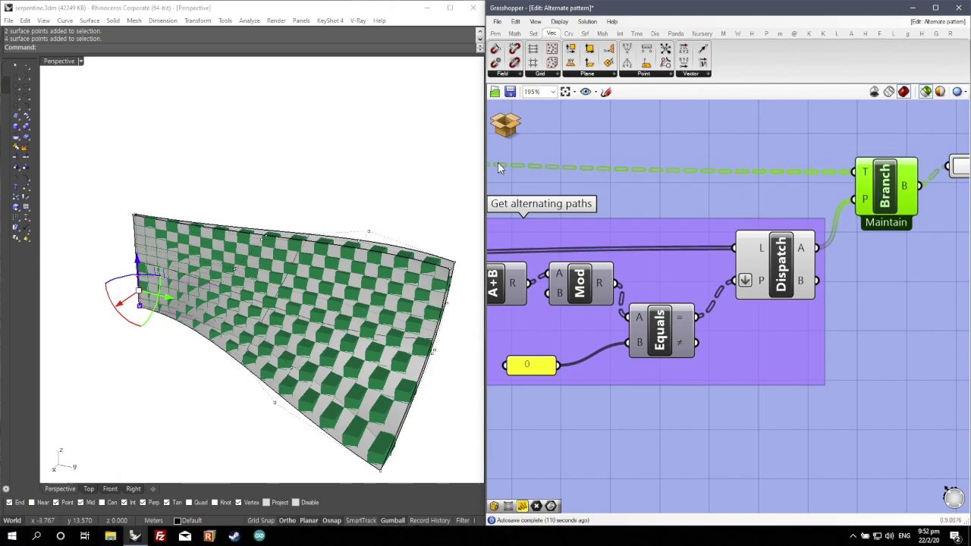
pyautogui.moveTo(507, 127)
pyautogui.click(543, 154)
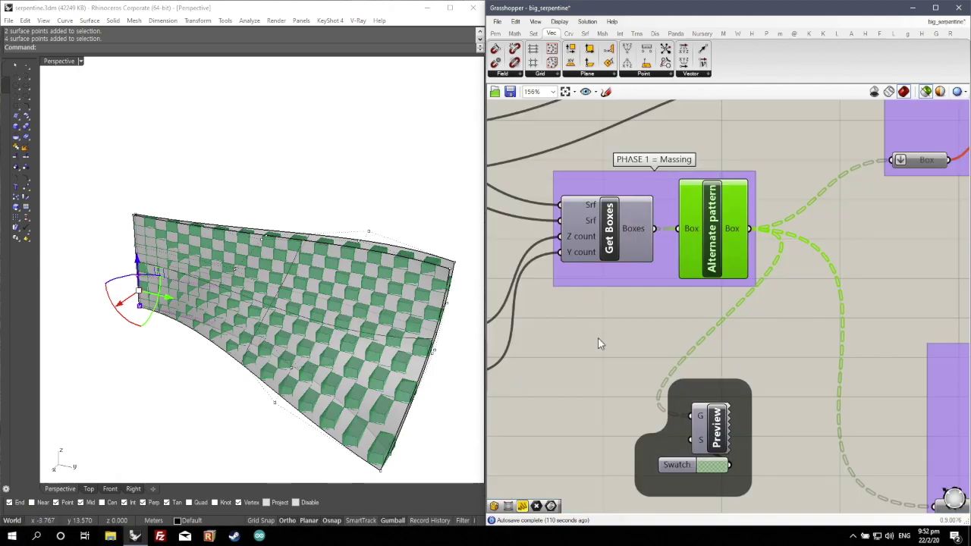
pyautogui.scroll(-1, 644, 286)
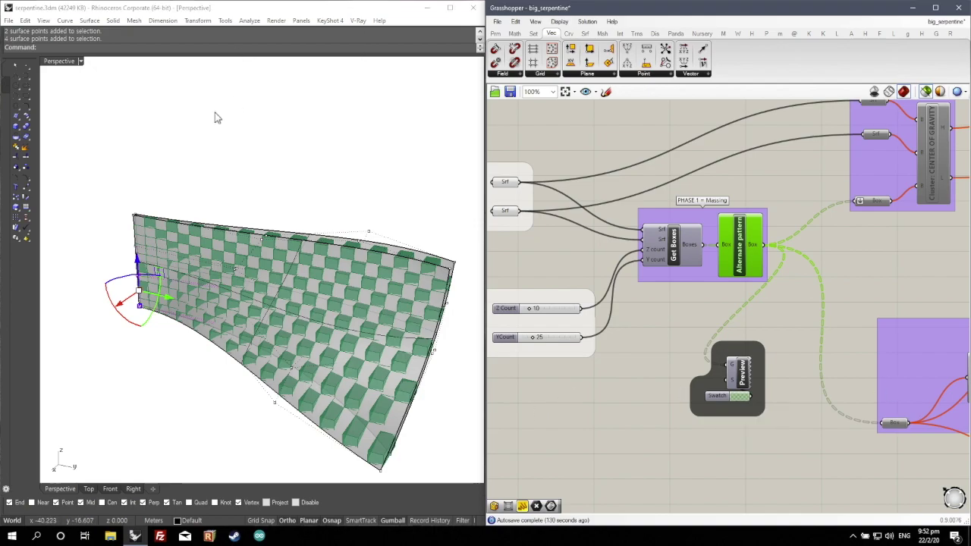
# - Reshape the wall in Rhino by moving a control point on its top edge and pulling another outward near its end edge
pyautogui.click(337, 204)
pyautogui.click(357, 242)
pyautogui.moveTo(354, 260); pyautogui.dragTo(304, 260, button='right')
pyautogui.moveTo(332, 271); pyautogui.dragTo(408, 399)
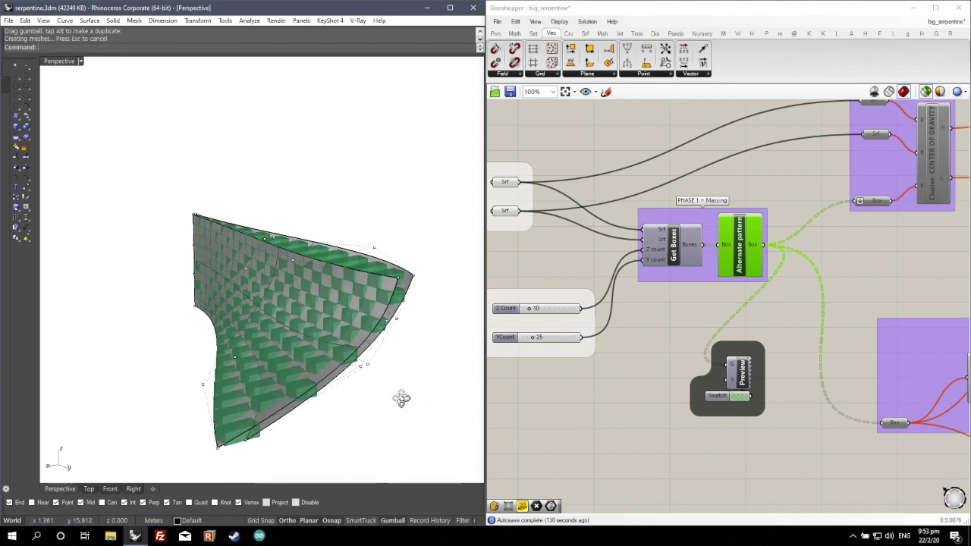
pyautogui.click(362, 365)
pyautogui.moveTo(355, 374); pyautogui.dragTo(405, 365)
pyautogui.click(375, 420)
pyautogui.moveTo(331, 428); pyautogui.dragTo(373, 443, button='right')
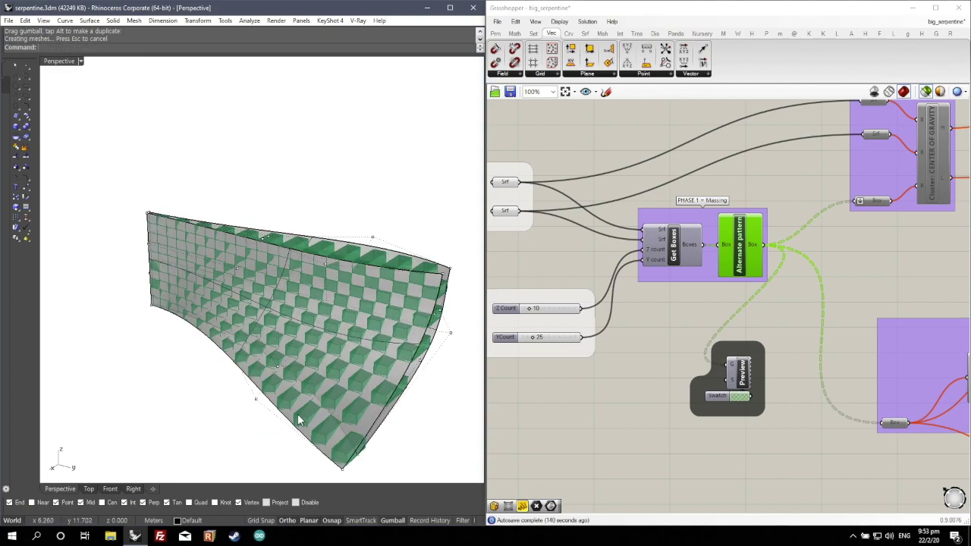
# - Inspect the alternating boxes on the reshaped wall from several angles, and clear the Alternate pattern selection
pyautogui.moveTo(259, 385); pyautogui.dragTo(221, 383, button='right')
pyautogui.moveTo(332, 403)
pyautogui.mouseDown(button='right')
pyautogui.moveTo(219, 384)
pyautogui.moveTo(325, 400)
pyautogui.mouseUp(button='right')
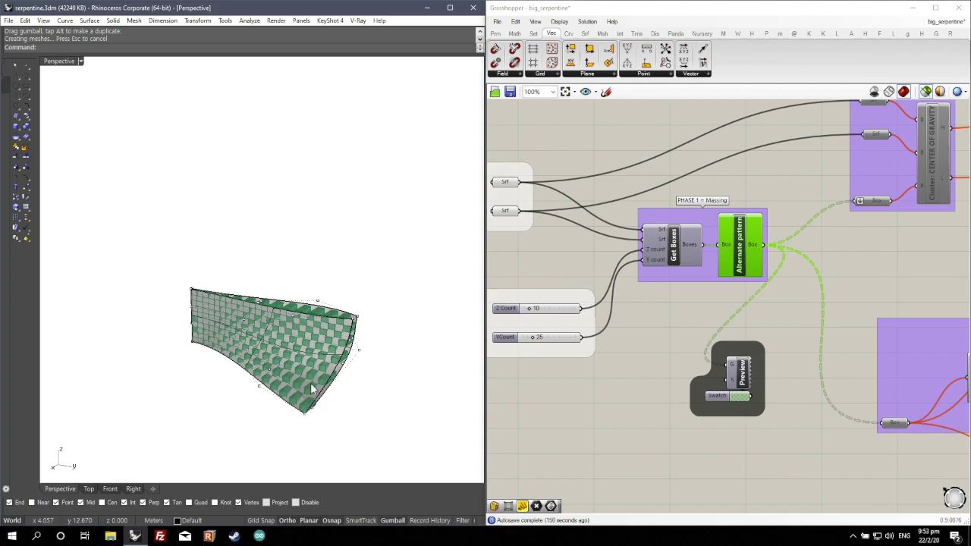
pyautogui.moveTo(283, 400); pyautogui.dragTo(260, 383, button='right')
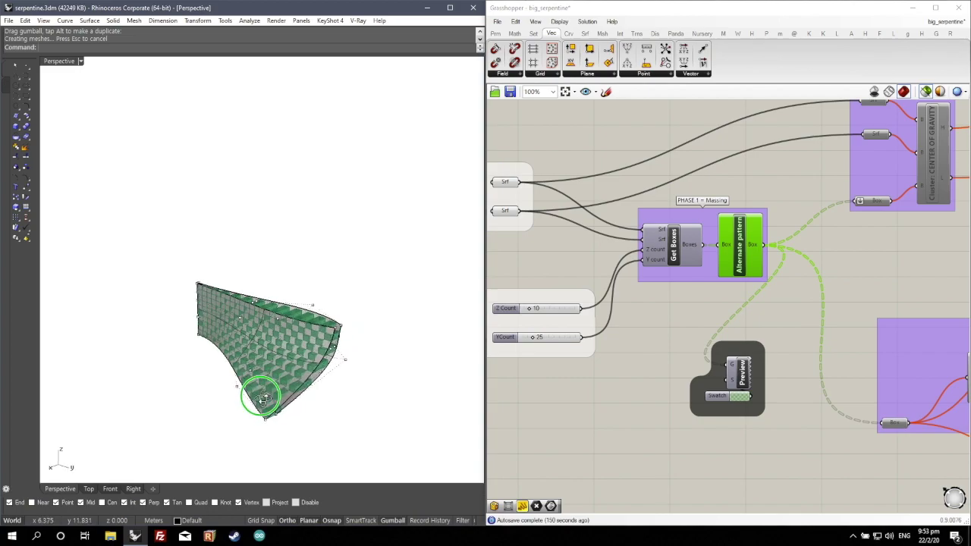
pyautogui.scroll(3, 263, 380)
pyautogui.scroll(-3, 282, 370)
pyautogui.moveTo(283, 371); pyautogui.dragTo(427, 360, button='right')
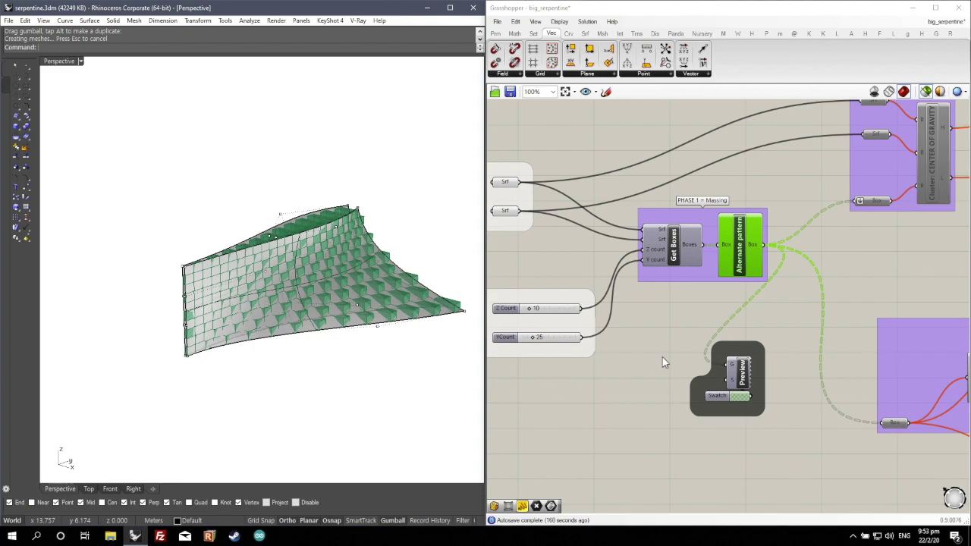
pyautogui.scroll(-2, 730, 386)
pyautogui.click(668, 385)
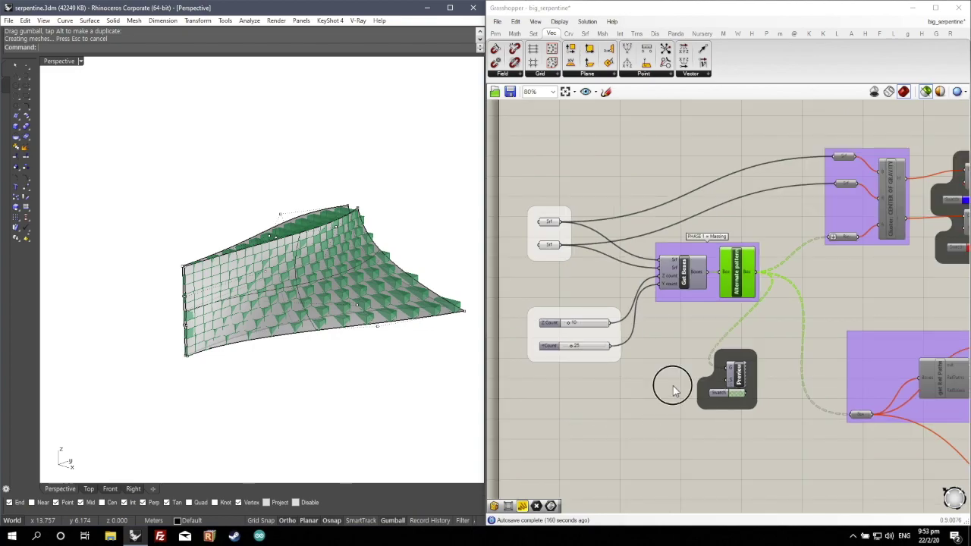